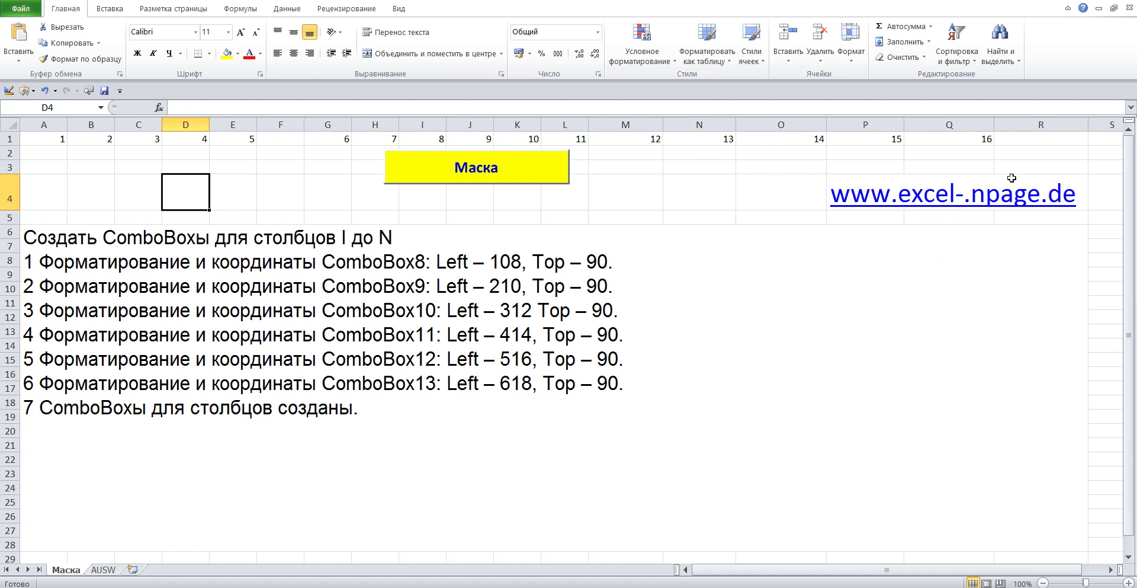
# Enter 17 in cell R1 to continue the row-1 column numbering
pyautogui.click(1030, 142)
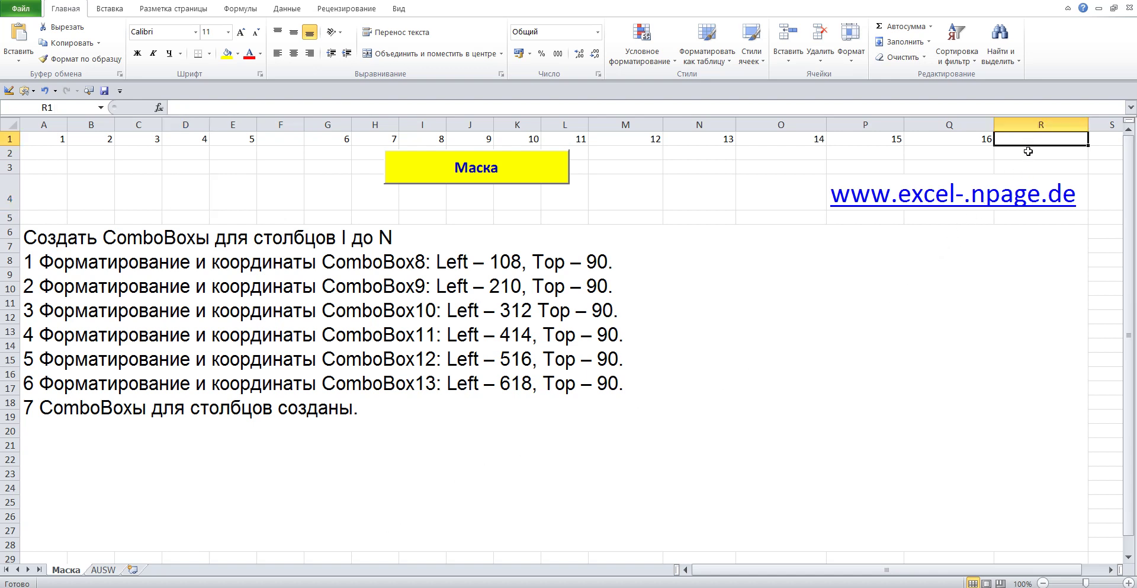
pyautogui.write('17')
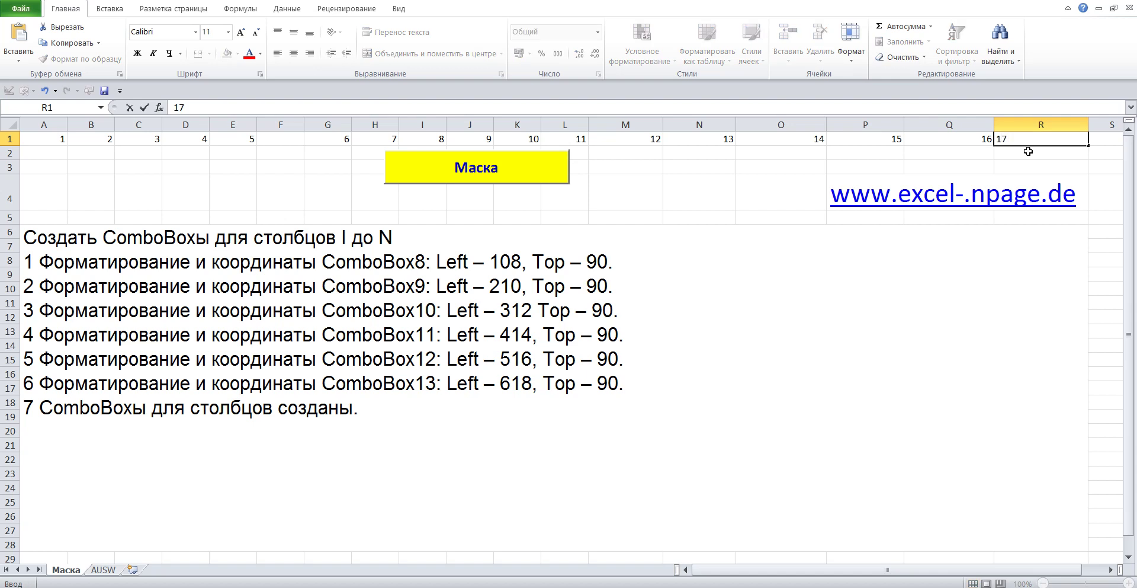
pyautogui.press('Return')
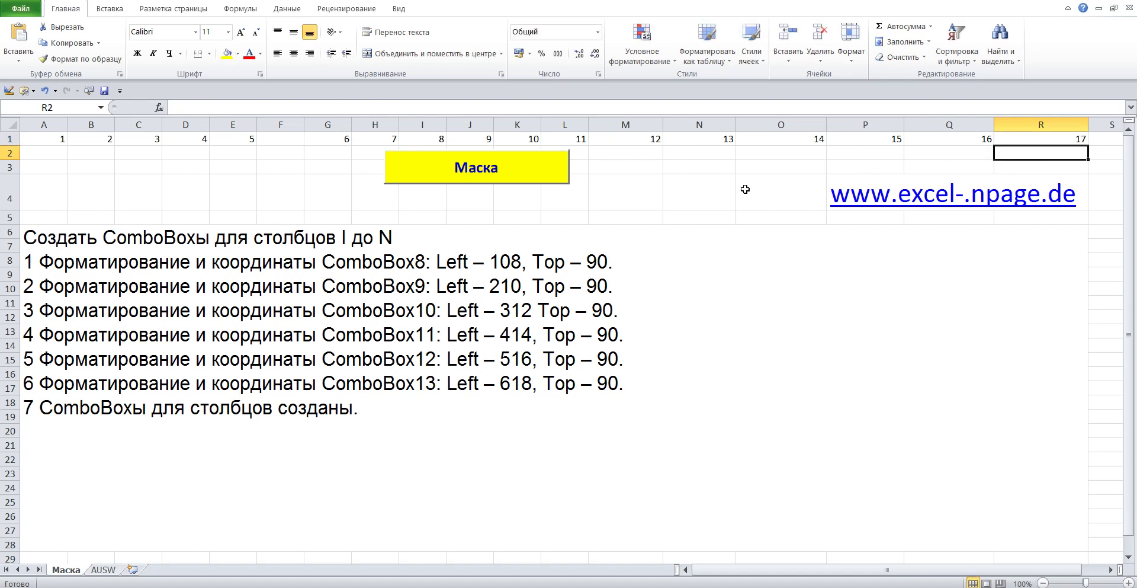
# Highlight the title and the ComboBox8 coordinates line in the sheet's instruction text box
pyautogui.click(398, 239)
pyautogui.doubleClick(398, 239)
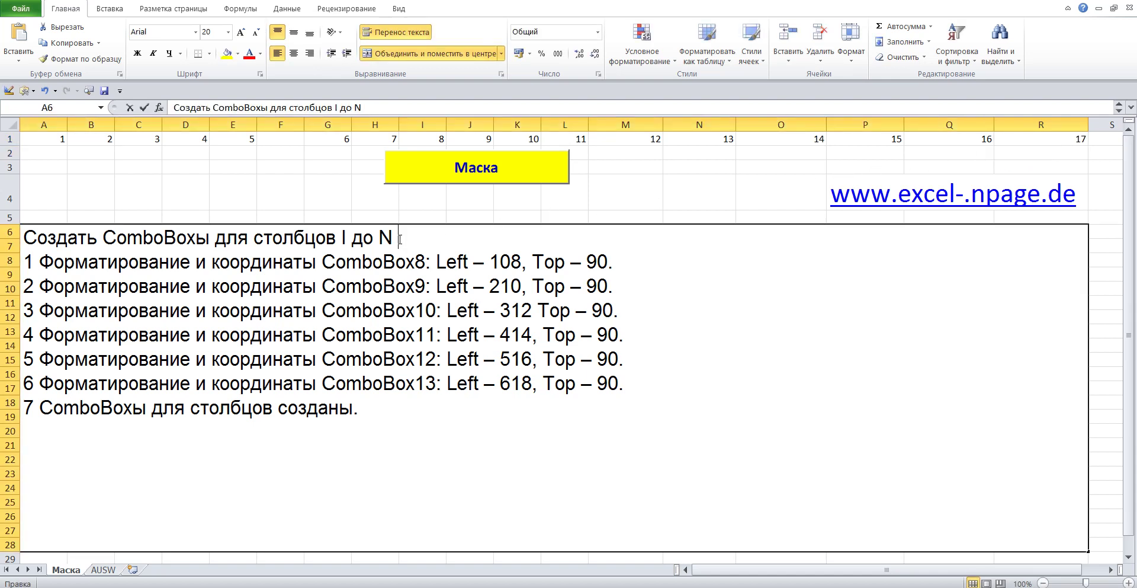
pyautogui.moveTo(395, 239); pyautogui.dragTo(13, 247)
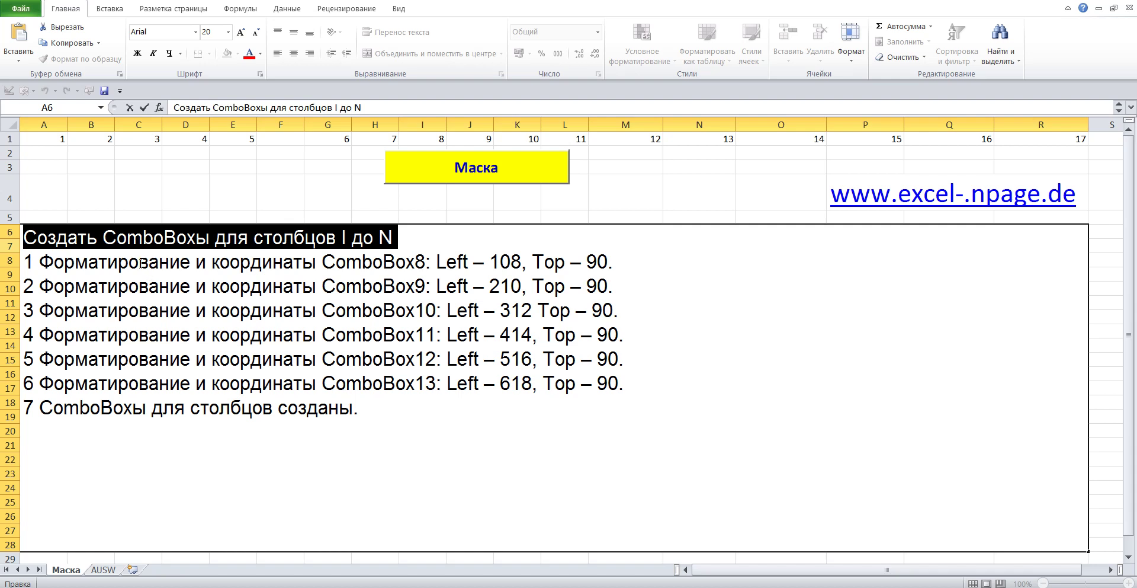
pyautogui.moveTo(25, 262); pyautogui.dragTo(617, 262)
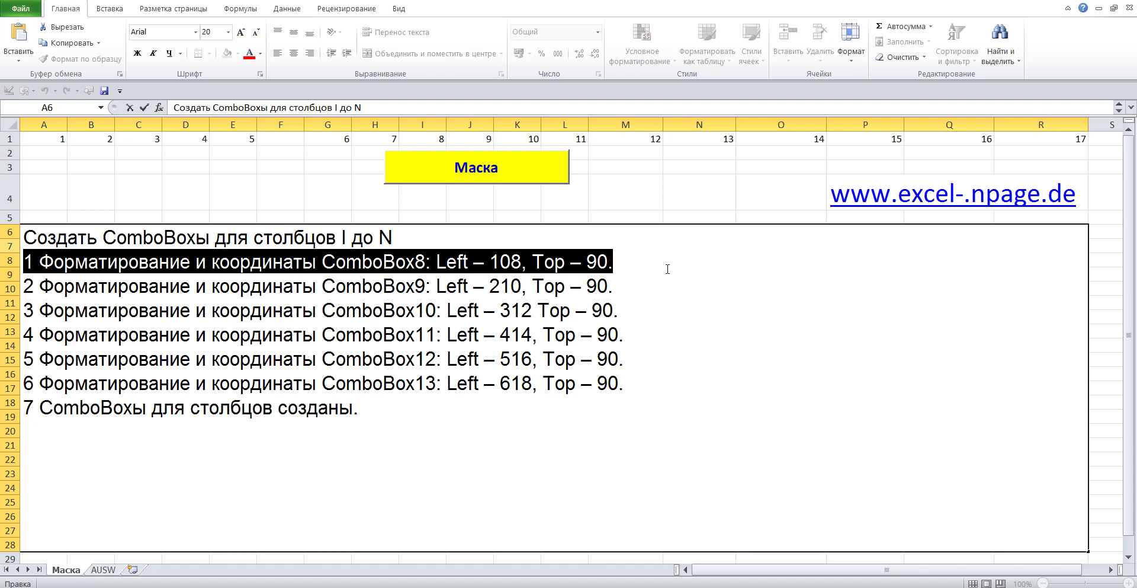
pyautogui.click(273, 192)
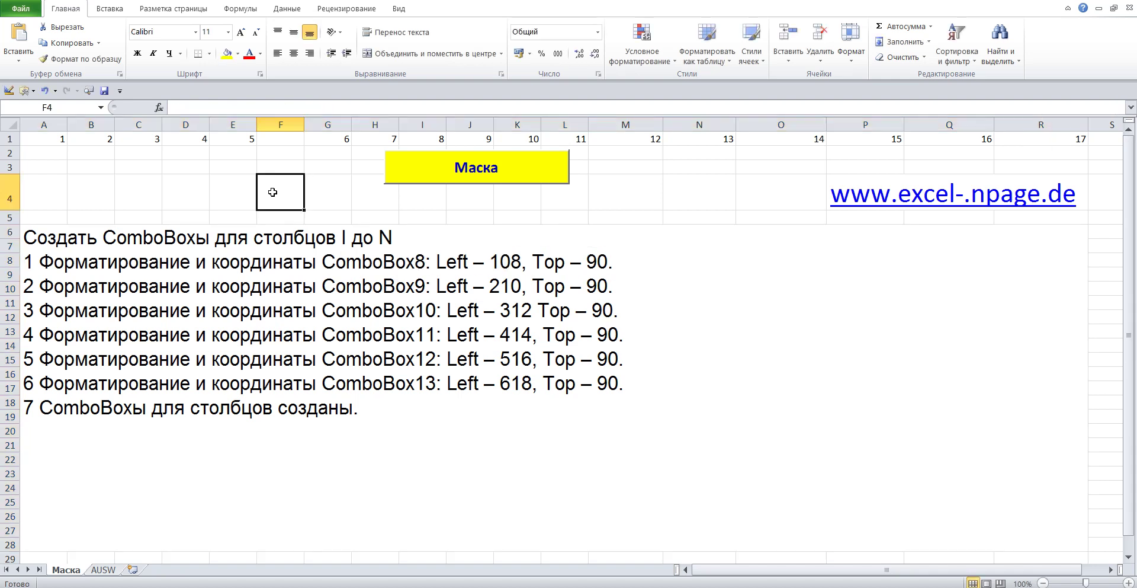
# Open UserForm11 in the VBA form designer from the Маска sheet's View Code
pyautogui.rightClick(66, 569)
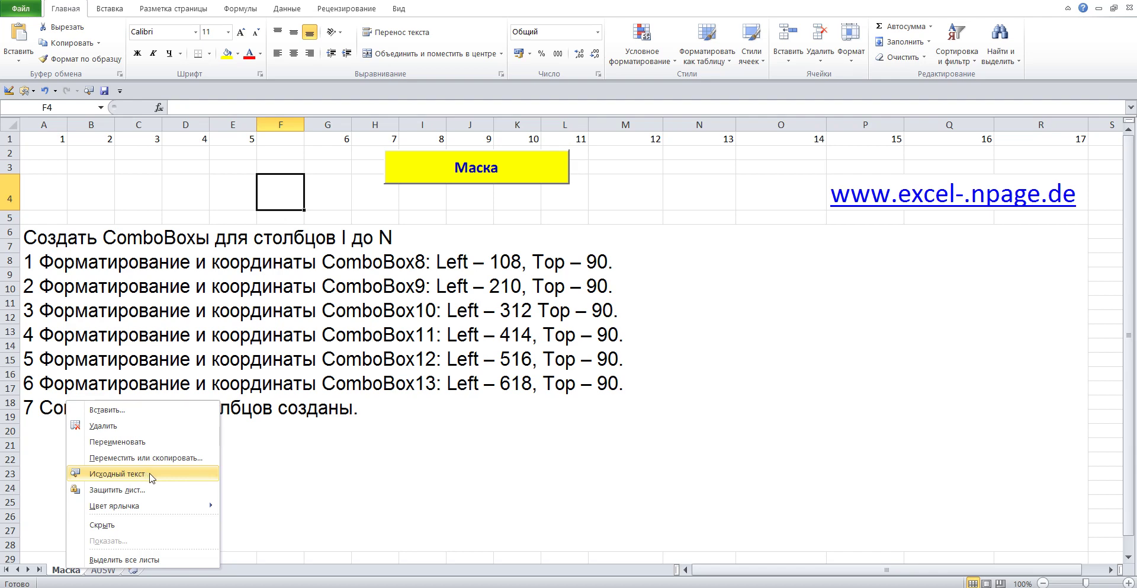
pyautogui.click(151, 477)
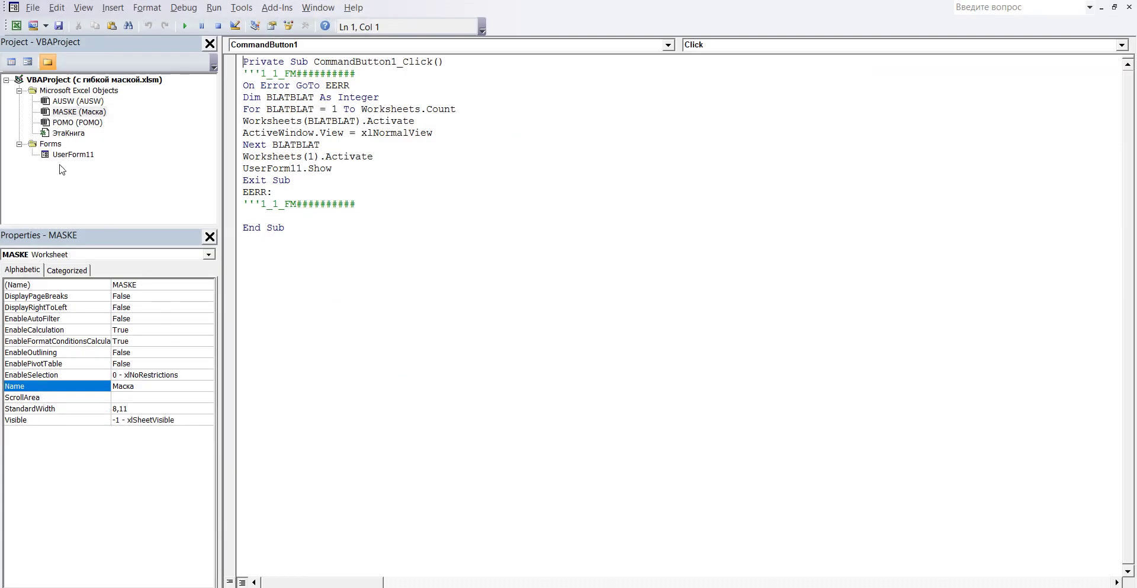
pyautogui.doubleClick(52, 155)
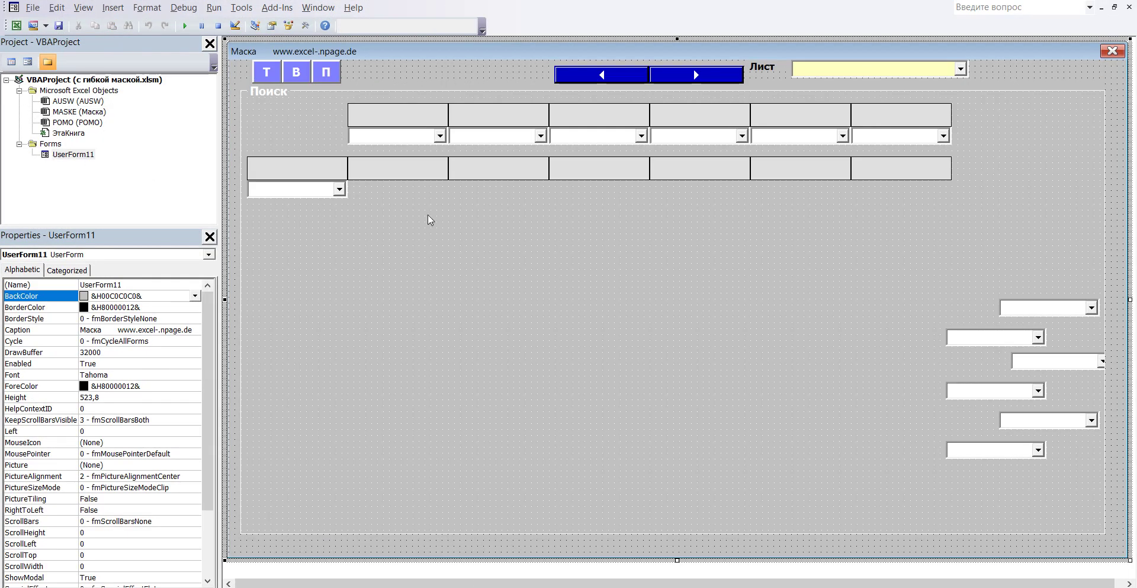
# Change ComboBox8's Left from 768 to 108 and Top from 210 to 90
pyautogui.click(1042, 310)
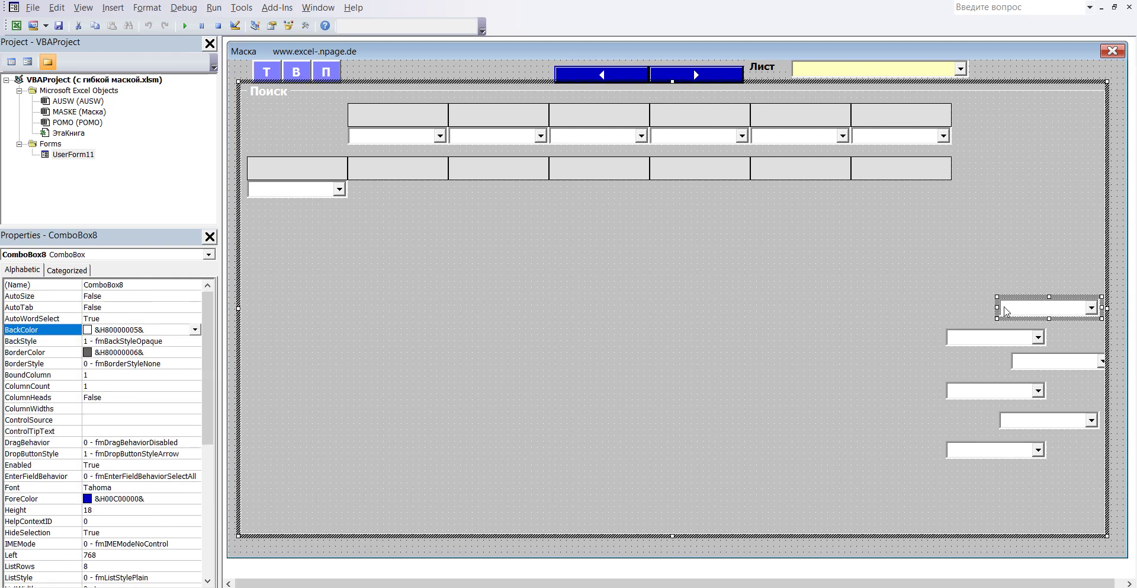
pyautogui.click(141, 284)
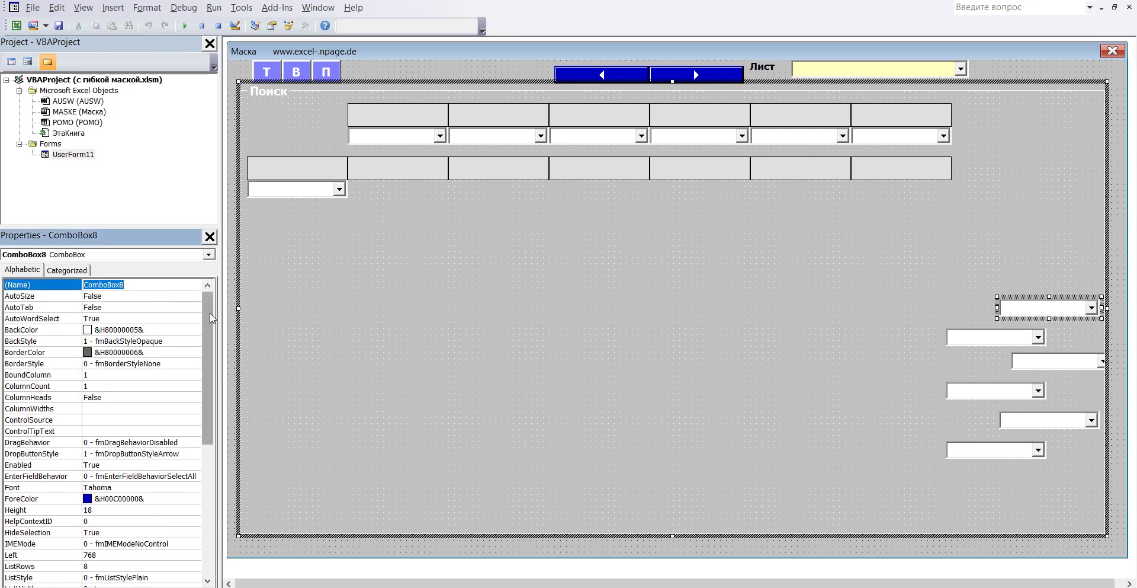
pyautogui.moveTo(208, 319); pyautogui.dragTo(208, 450)
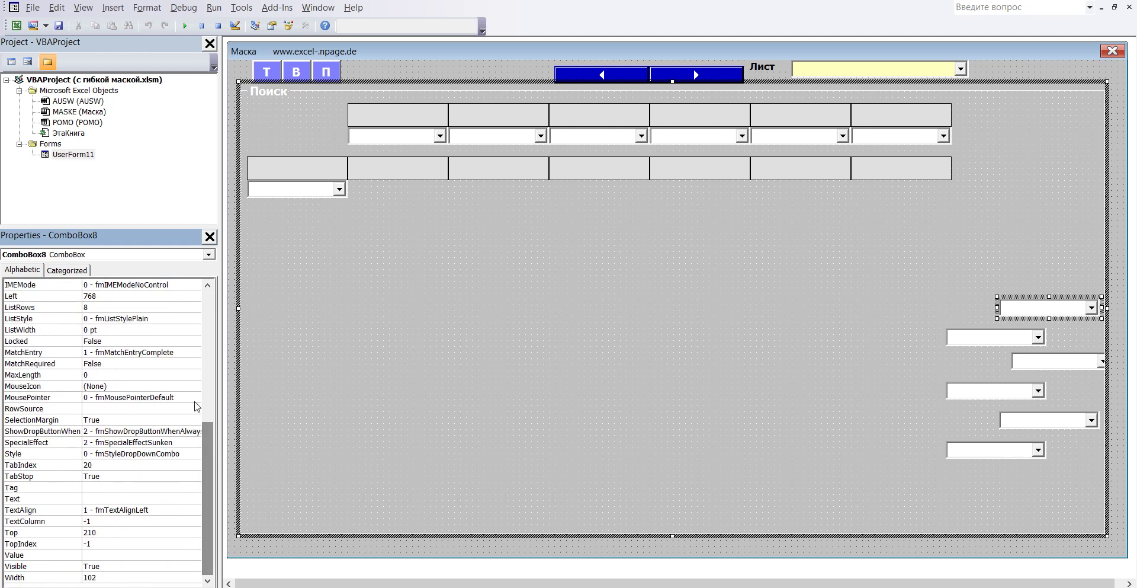
pyautogui.click(111, 296)
pyautogui.doubleClick(111, 295)
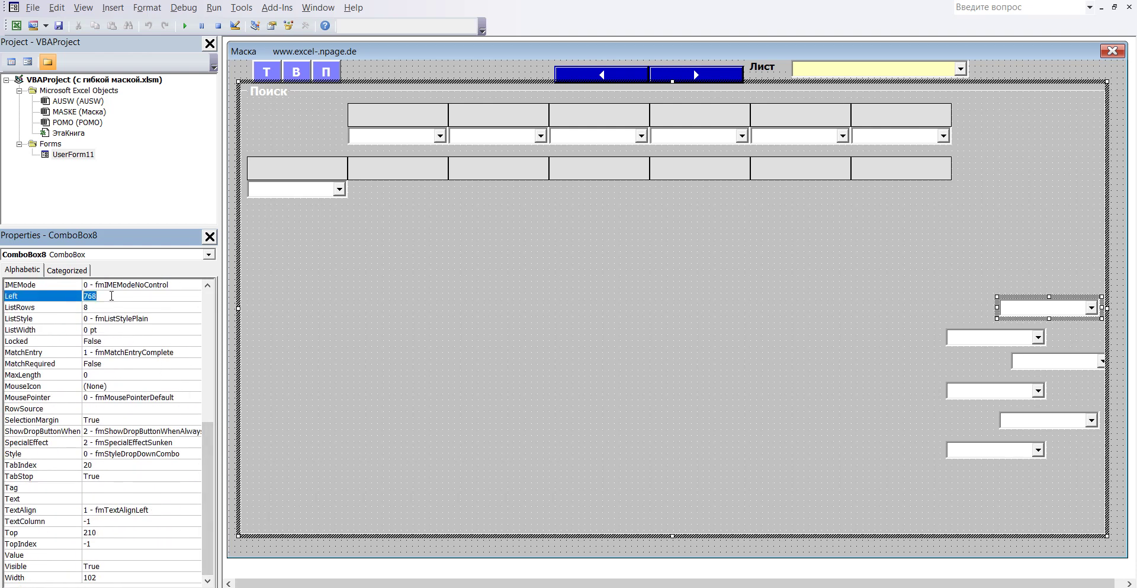
pyautogui.write('108')
pyautogui.click(107, 533)
pyautogui.doubleClick(107, 533)
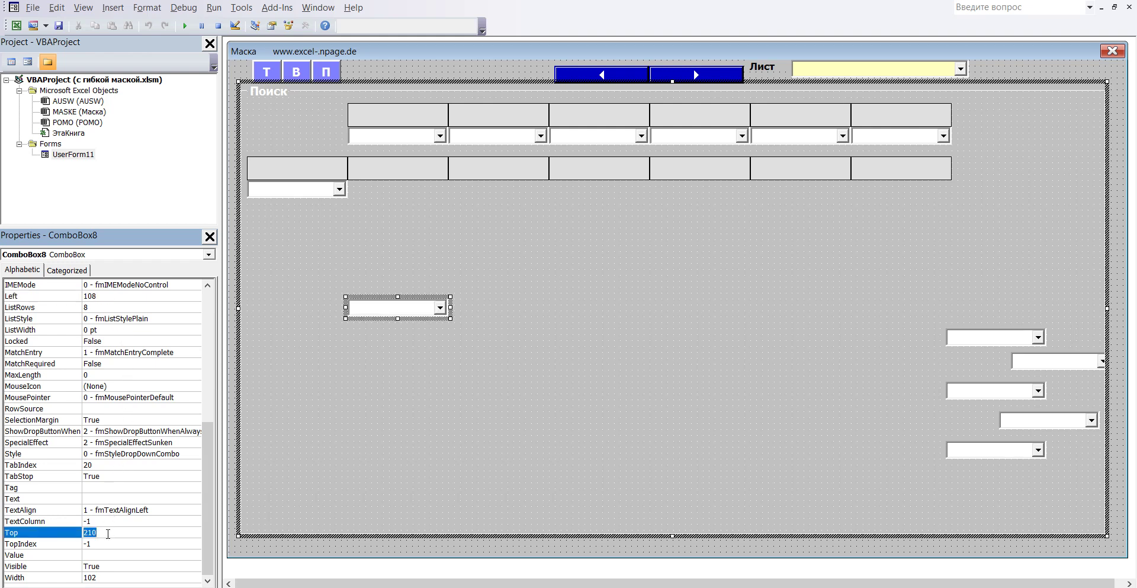
pyautogui.write('90')
pyautogui.press('Return')
pyautogui.click(350, 401)
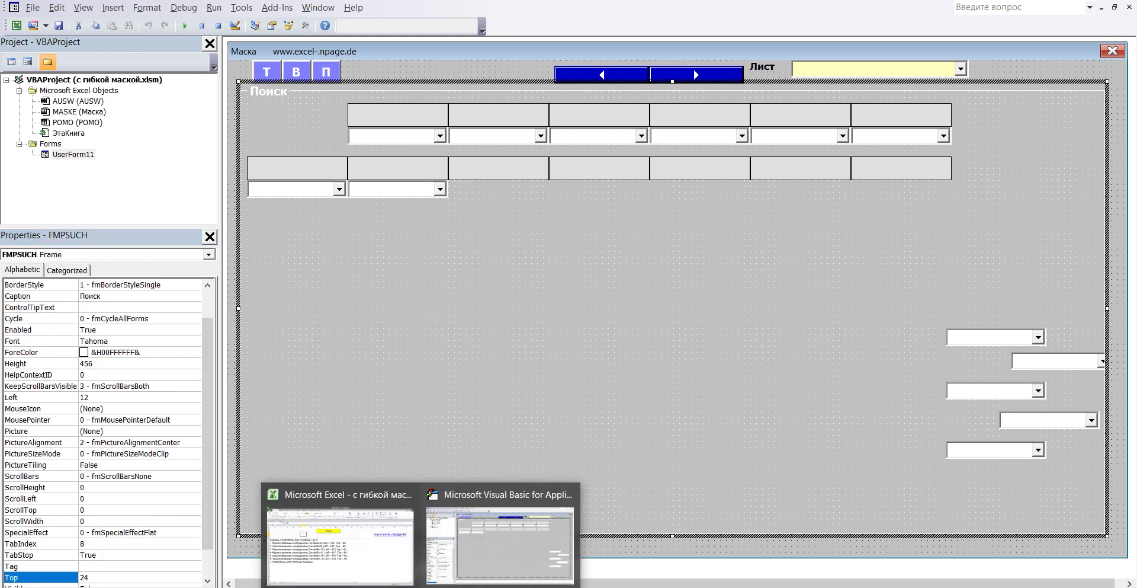
# In Excel, highlight the ComboBox9 coordinates line in the instructions
pyautogui.click(379, 541)
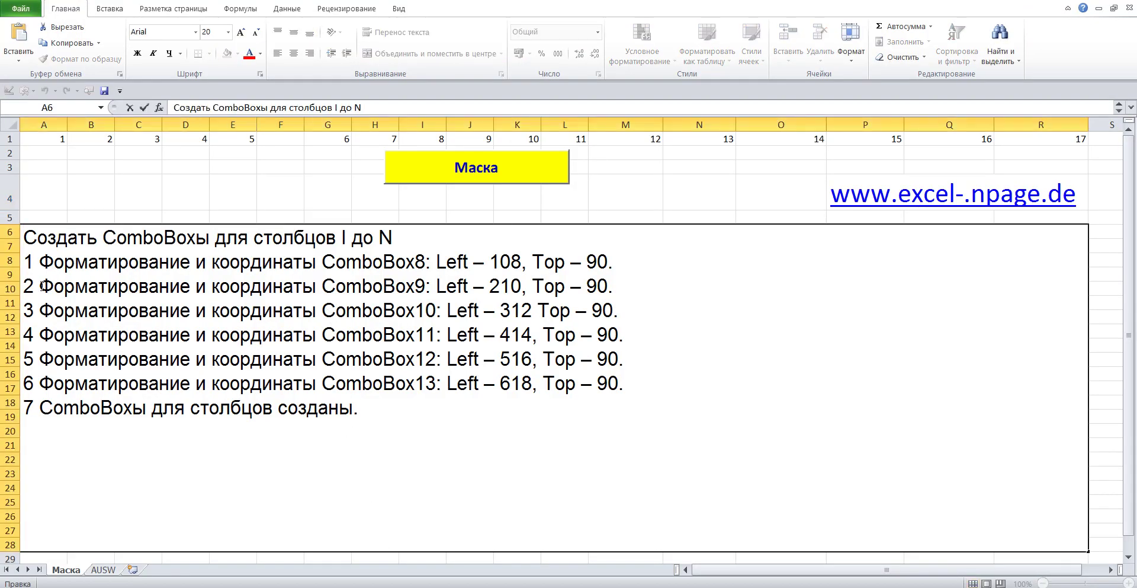
pyautogui.moveTo(26, 286); pyautogui.dragTo(651, 287)
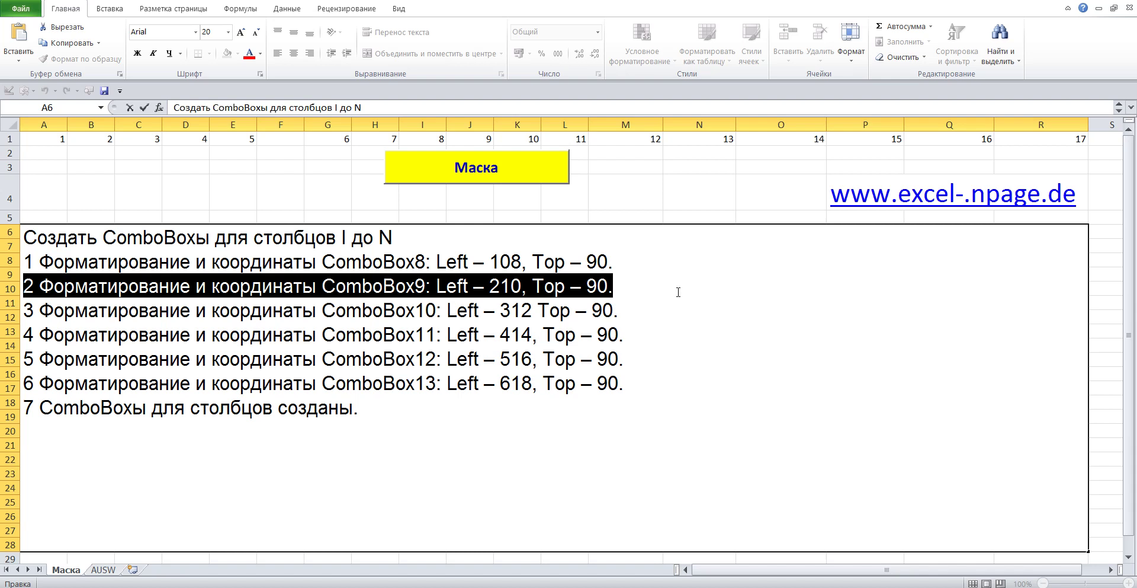
pyautogui.click(628, 197)
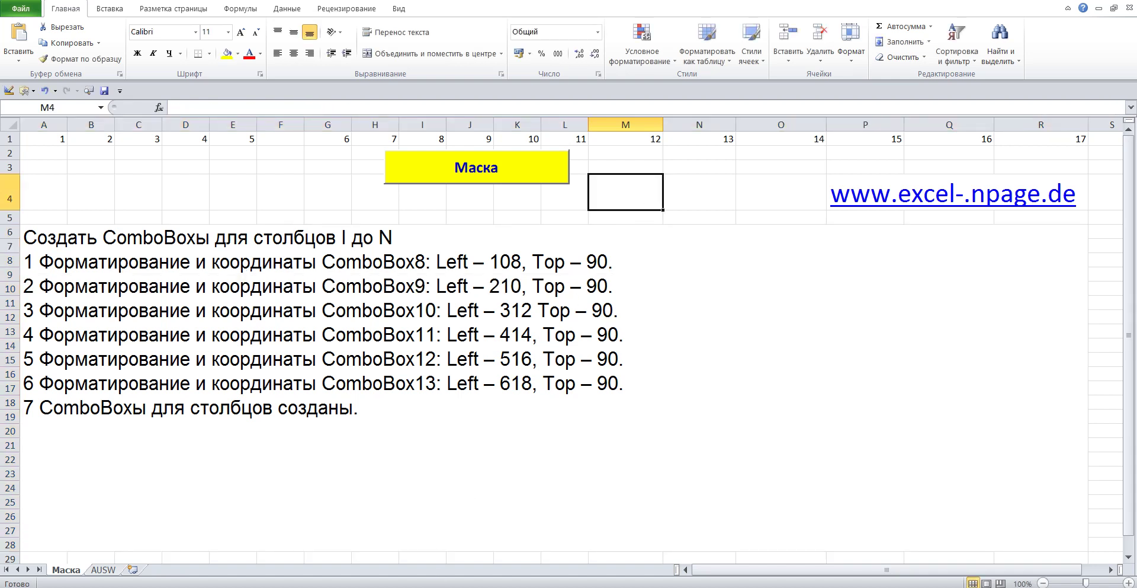
# Change ComboBox9's Left from 714 to 210 and Top from 240 to 90
pyautogui.click(486, 521)
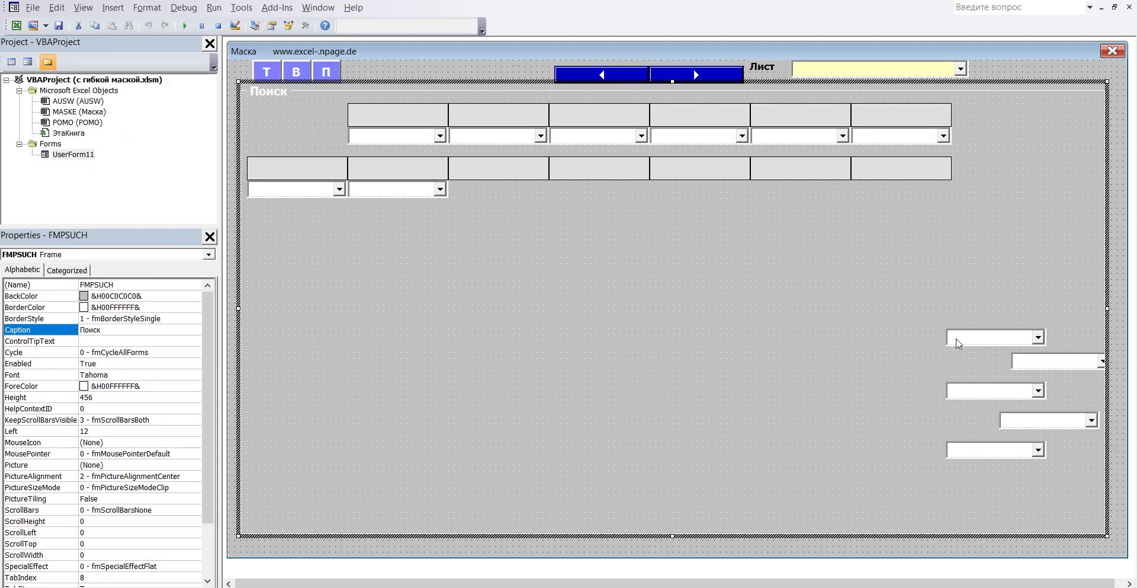
pyautogui.click(960, 343)
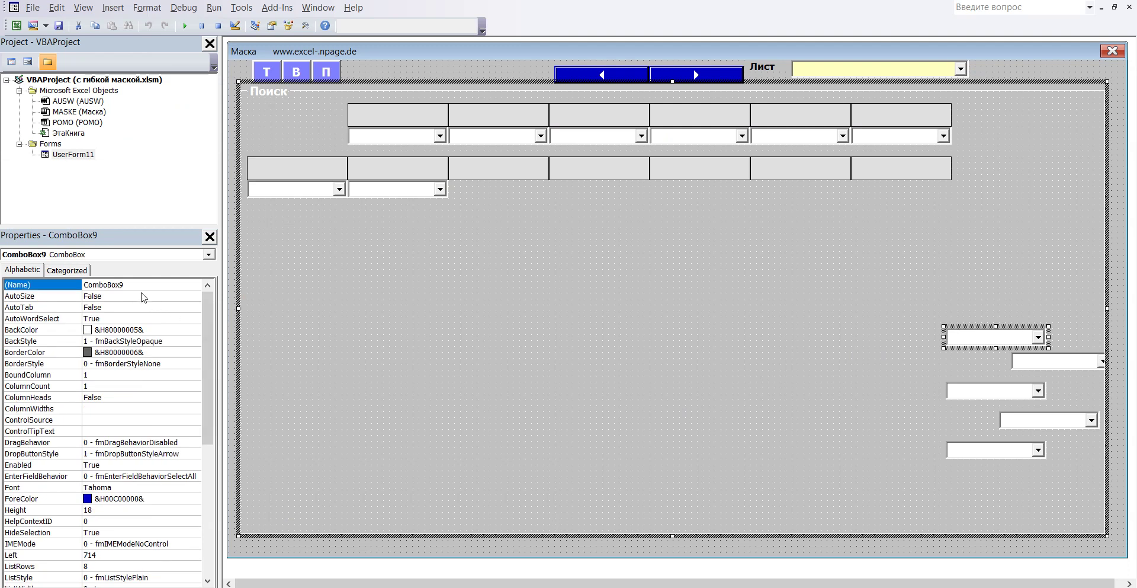
pyautogui.press('F4')
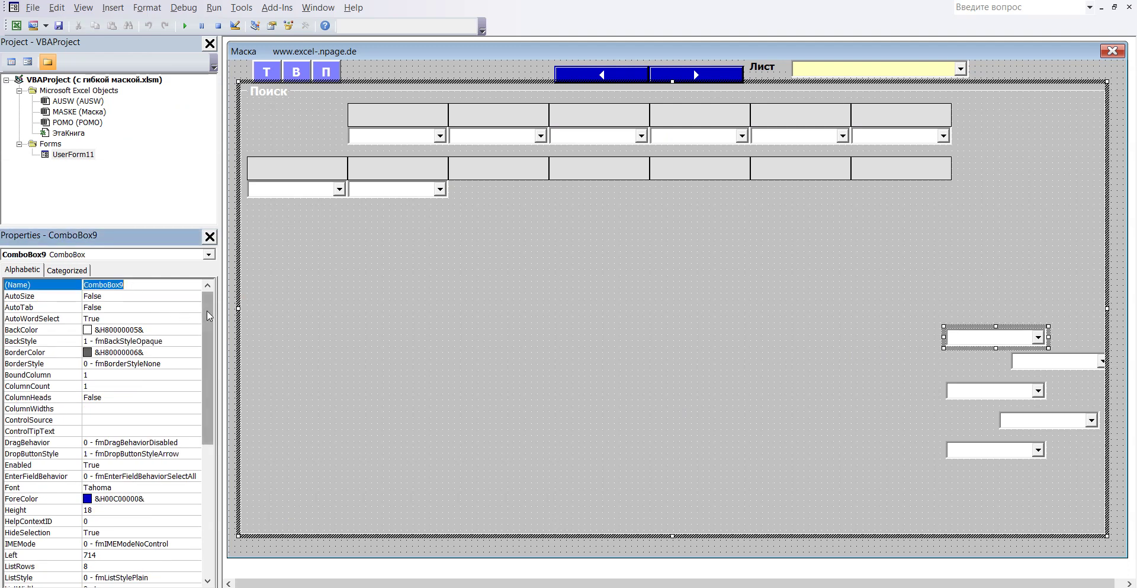
pyautogui.moveTo(208, 315); pyautogui.dragTo(201, 466)
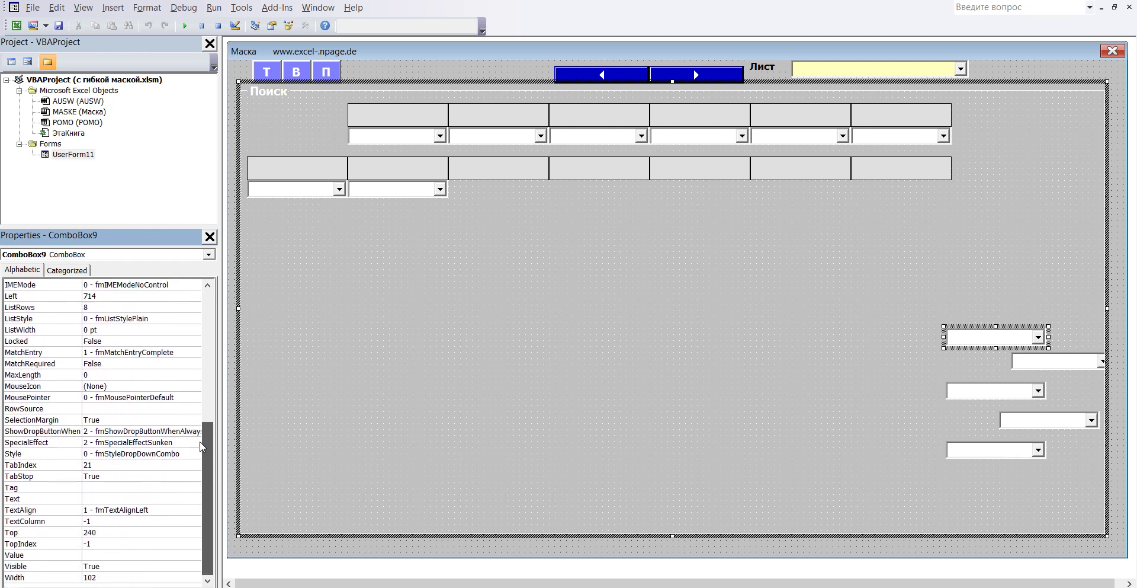
pyautogui.doubleClick(102, 296)
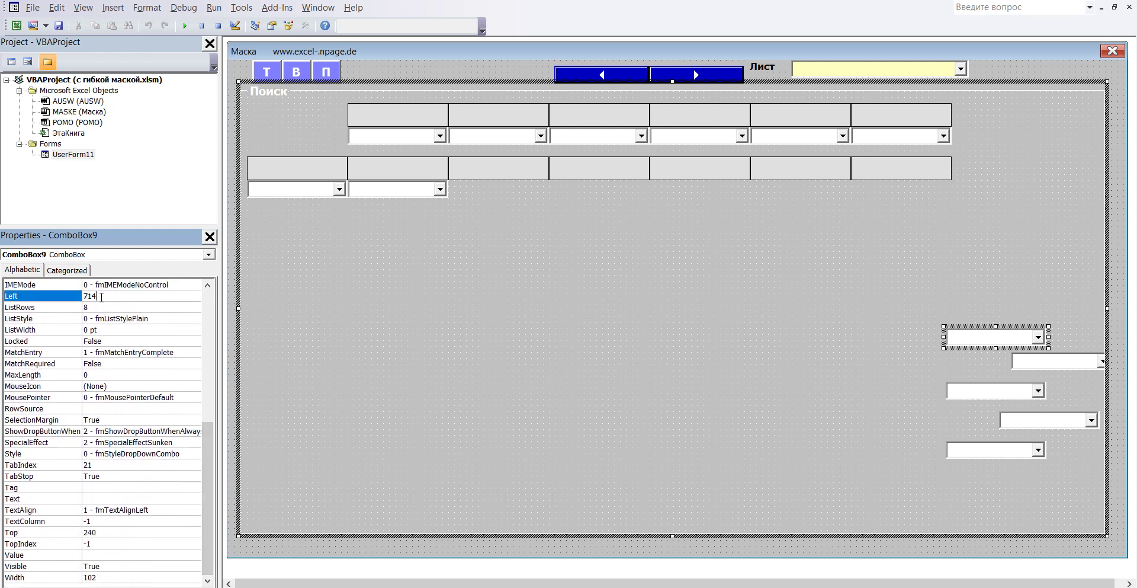
pyautogui.write('210')
pyautogui.click(103, 533)
pyautogui.doubleClick(103, 534)
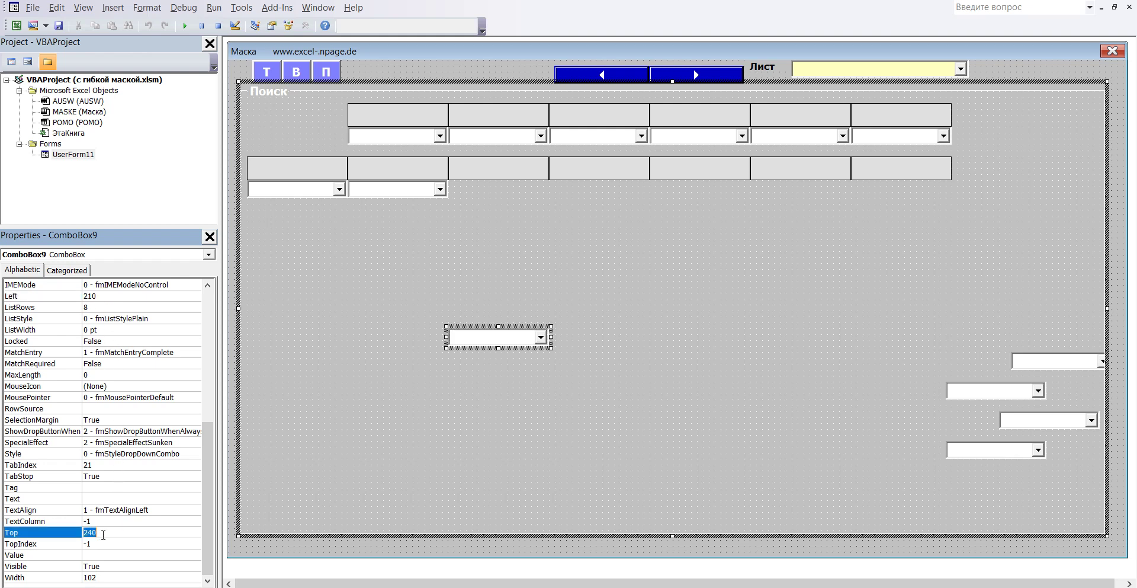
pyautogui.write('90')
pyautogui.press('Return')
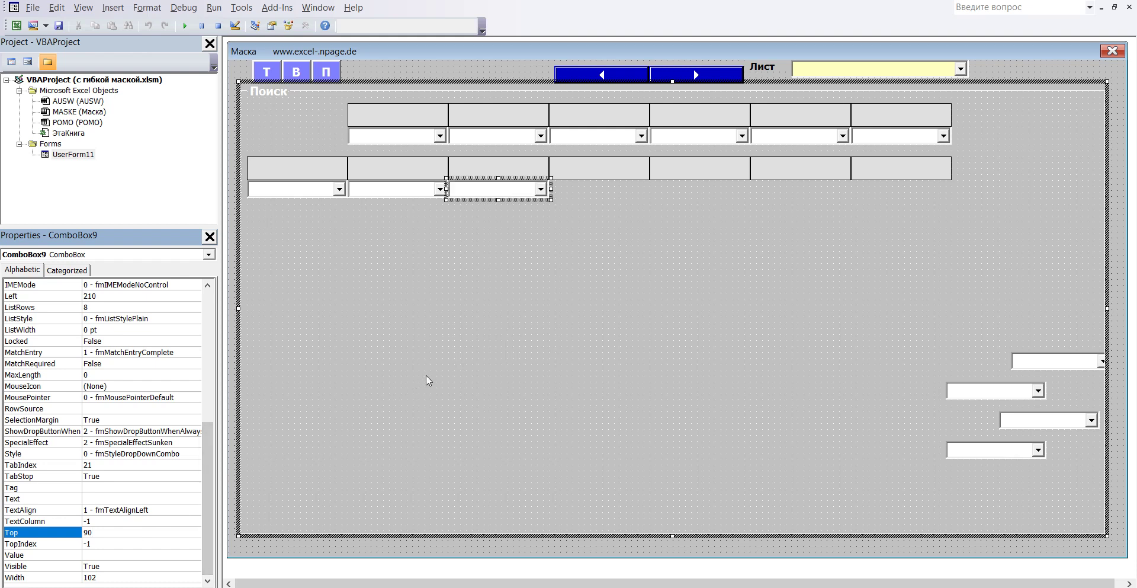
pyautogui.click(430, 380)
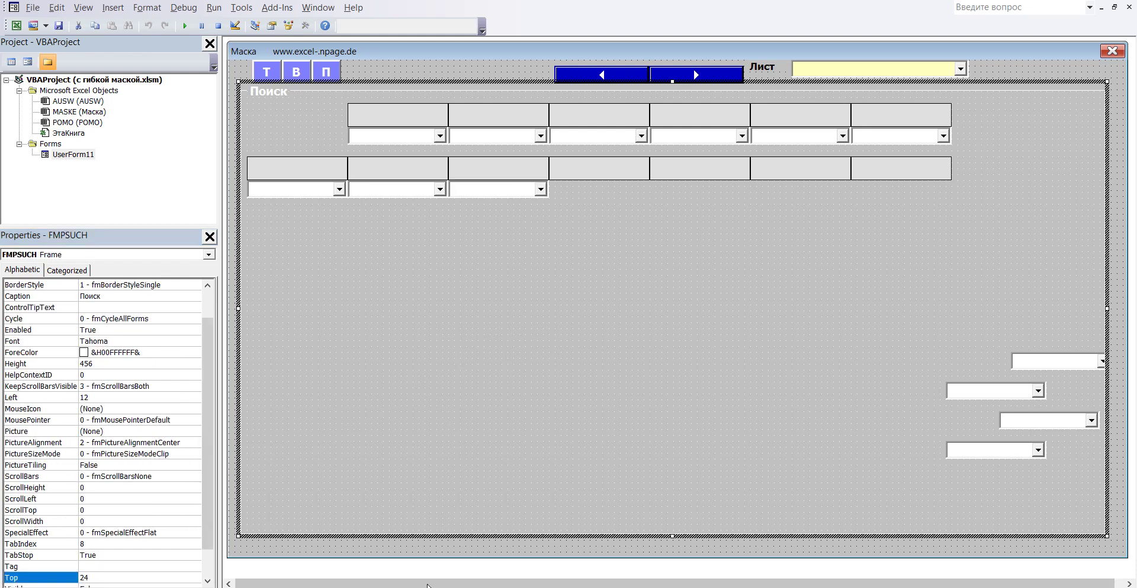
pyautogui.click(340, 533)
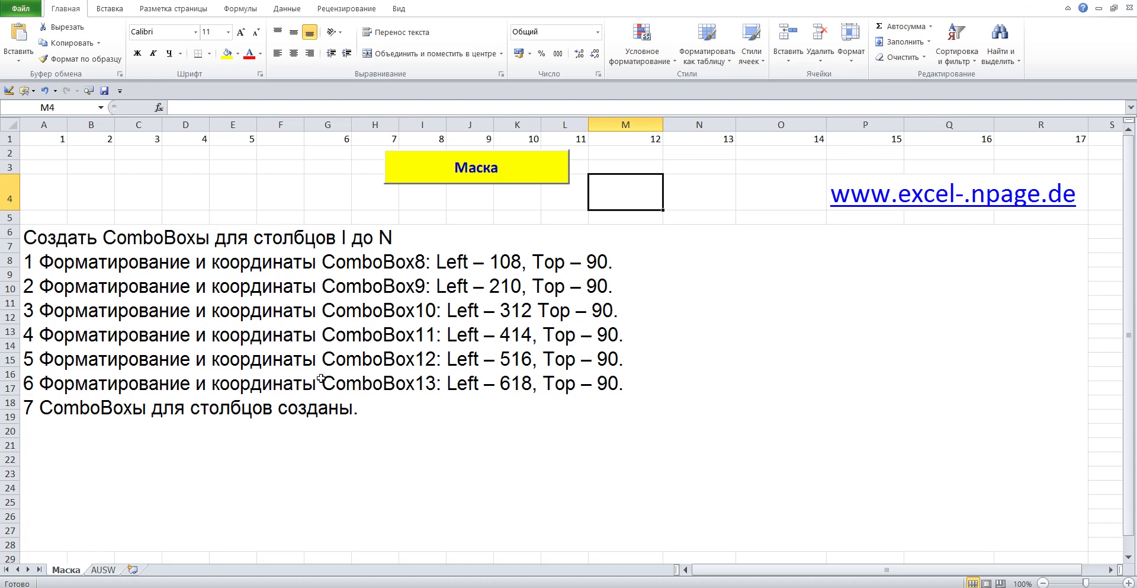
# In Excel, highlight the ComboBox10 instruction line to read its coordinates
pyautogui.click(170, 319)
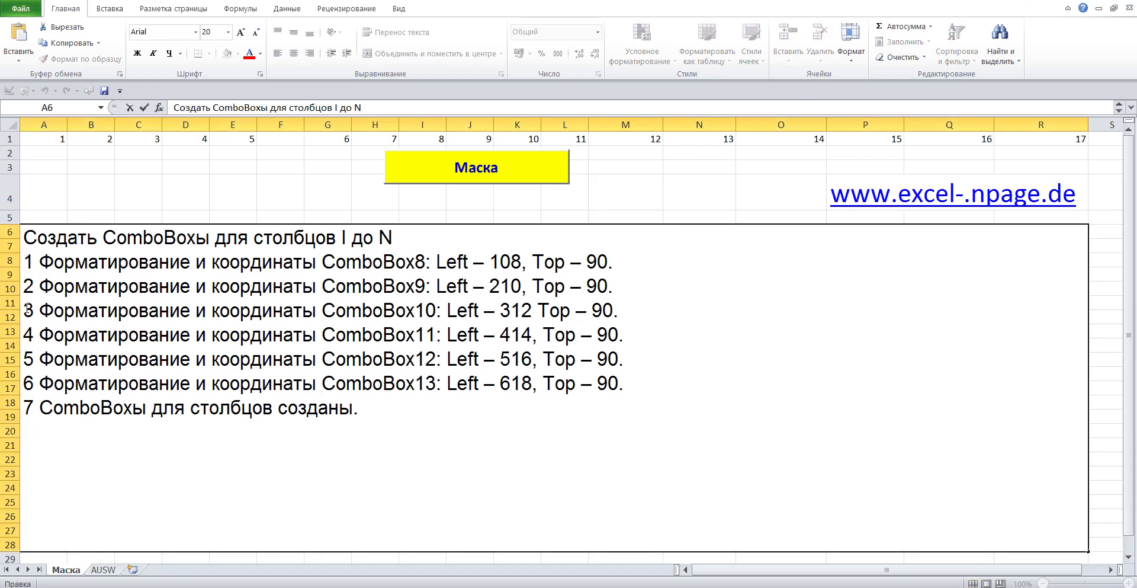
pyautogui.moveTo(28, 308); pyautogui.dragTo(676, 314)
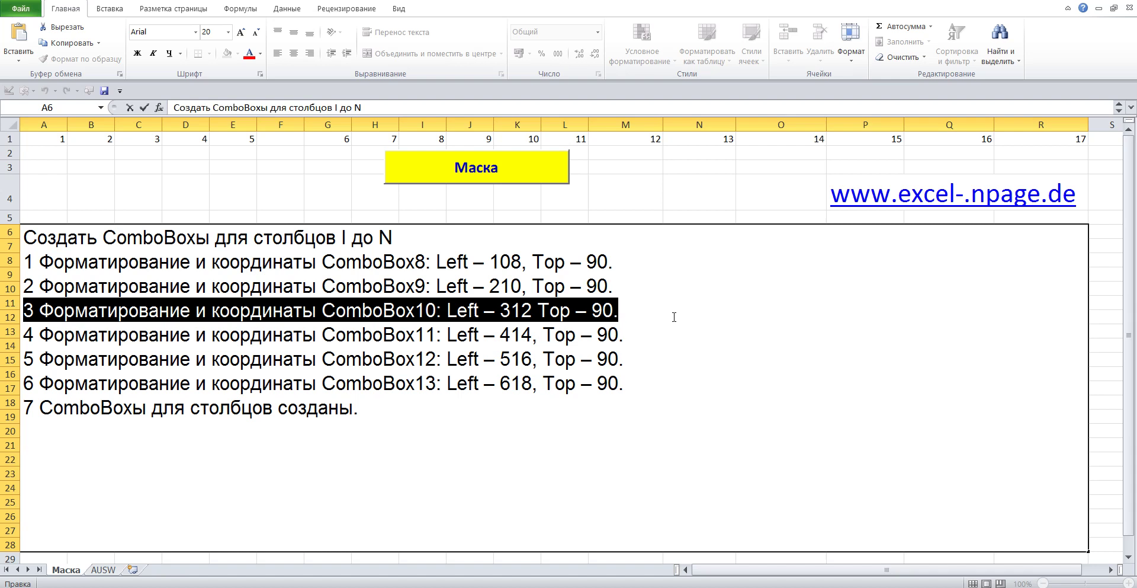
pyautogui.click(275, 194)
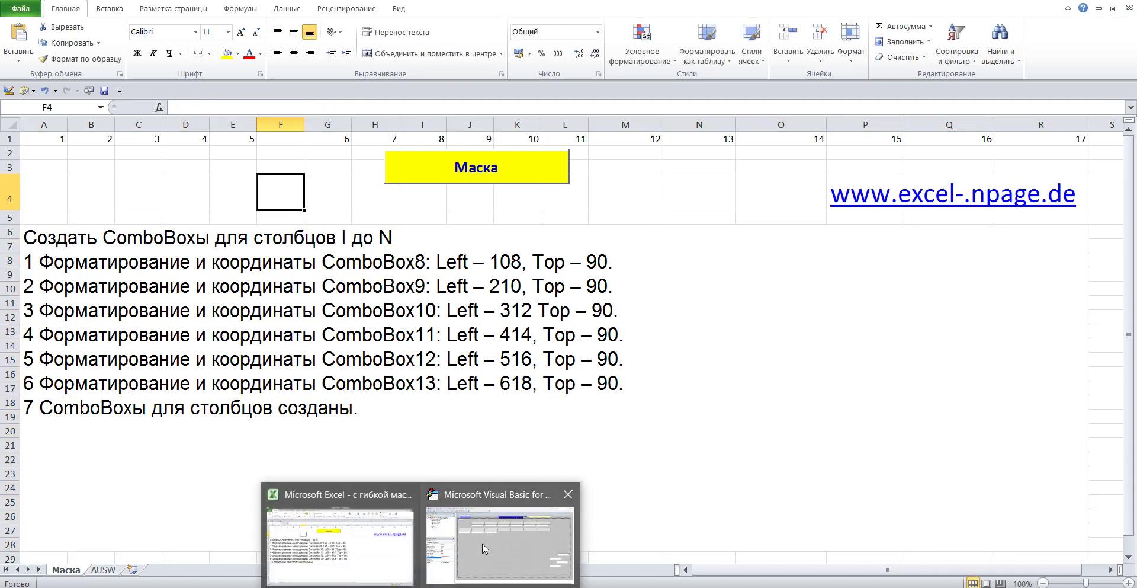
# Change ComboBox10's Left from 780 to 312 and Top to 90
pyautogui.click(484, 548)
pyautogui.click(1014, 365)
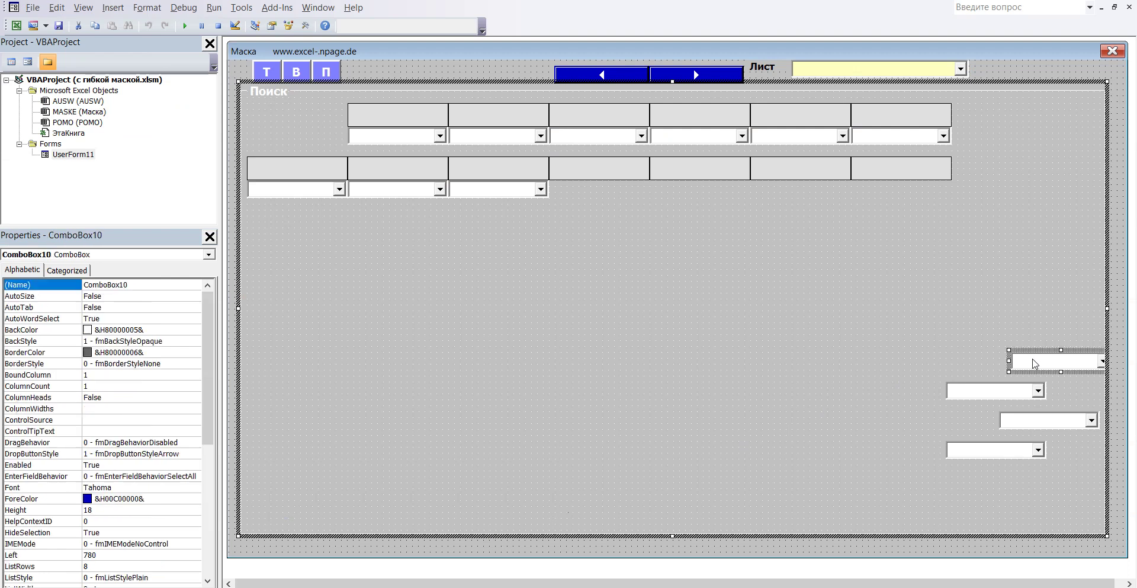
pyautogui.click(142, 284)
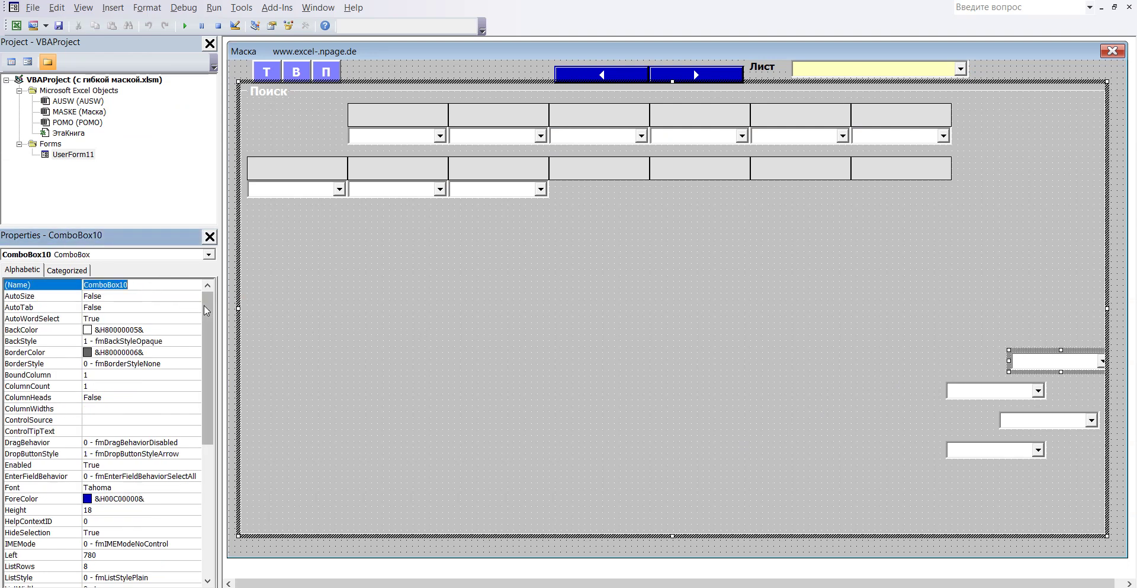
pyautogui.moveTo(207, 313); pyautogui.dragTo(209, 452)
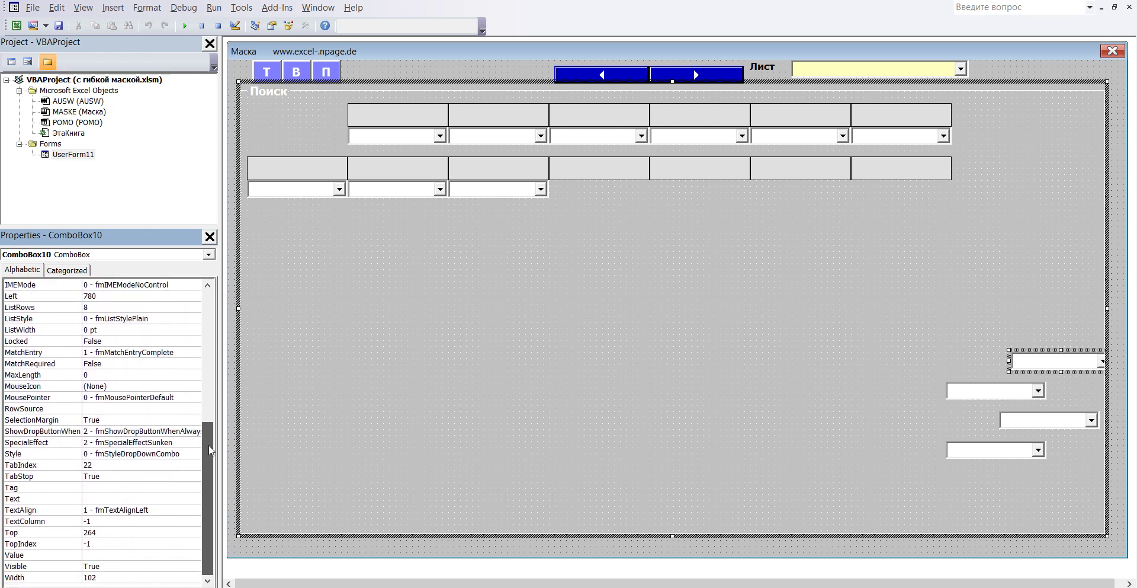
pyautogui.click(102, 296)
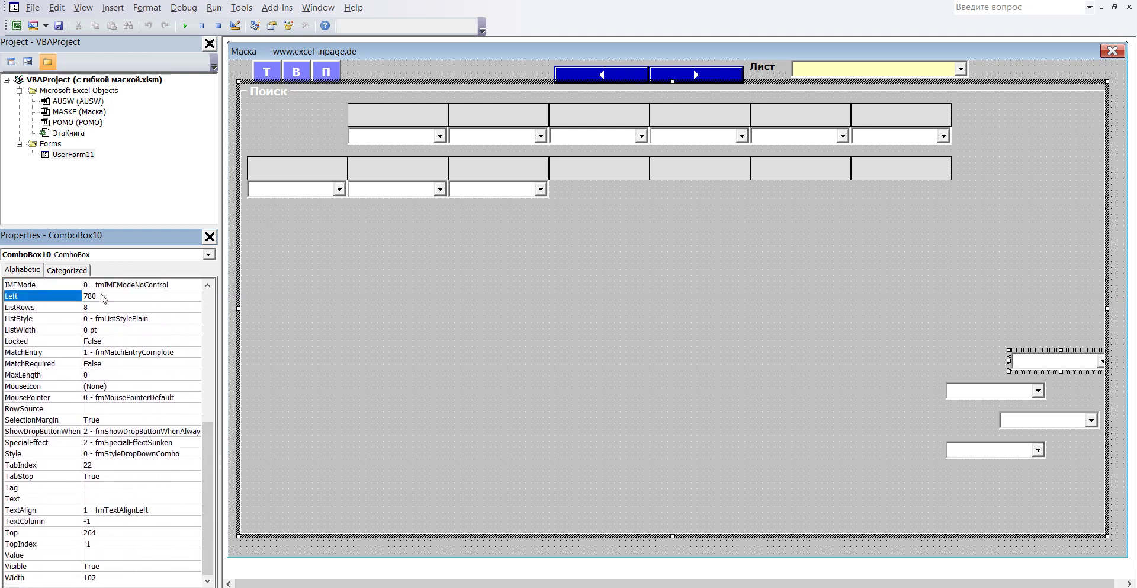
pyautogui.write('3')
pyautogui.write('12')
pyautogui.click(102, 533)
pyautogui.write('90')
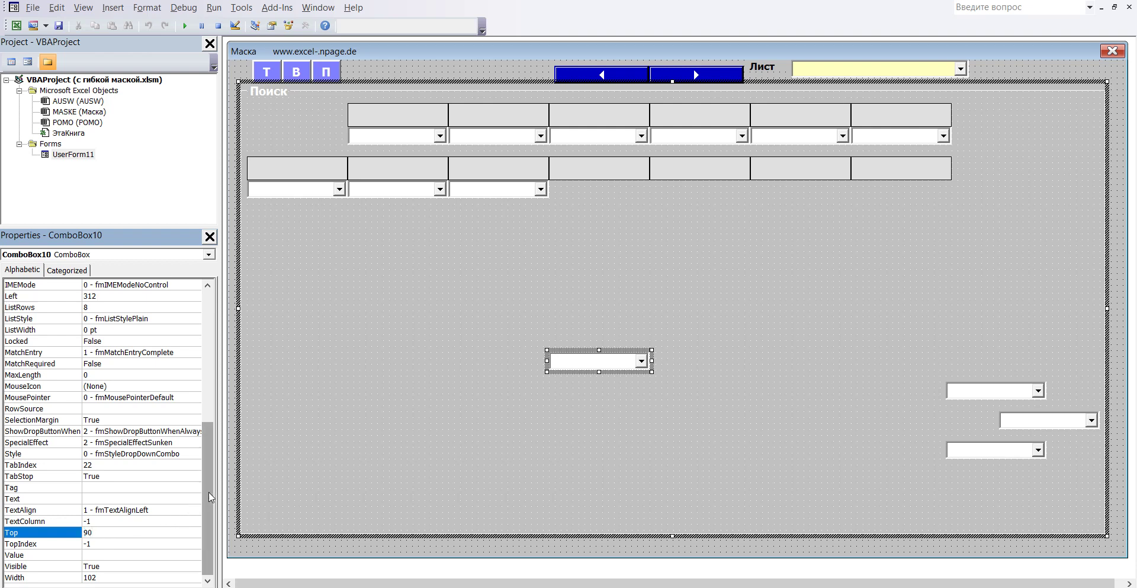
pyautogui.press('Return')
pyautogui.click(394, 413)
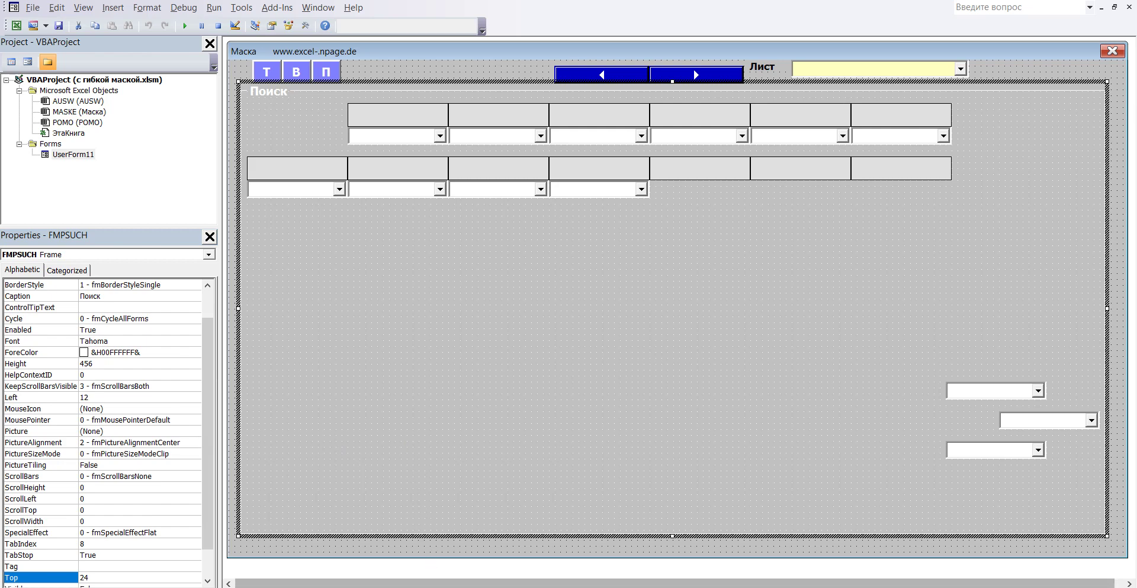
# Highlight the ComboBox11 line (Left 414, Top 90) in the A6 instructions, then return to the designer
pyautogui.click(386, 536)
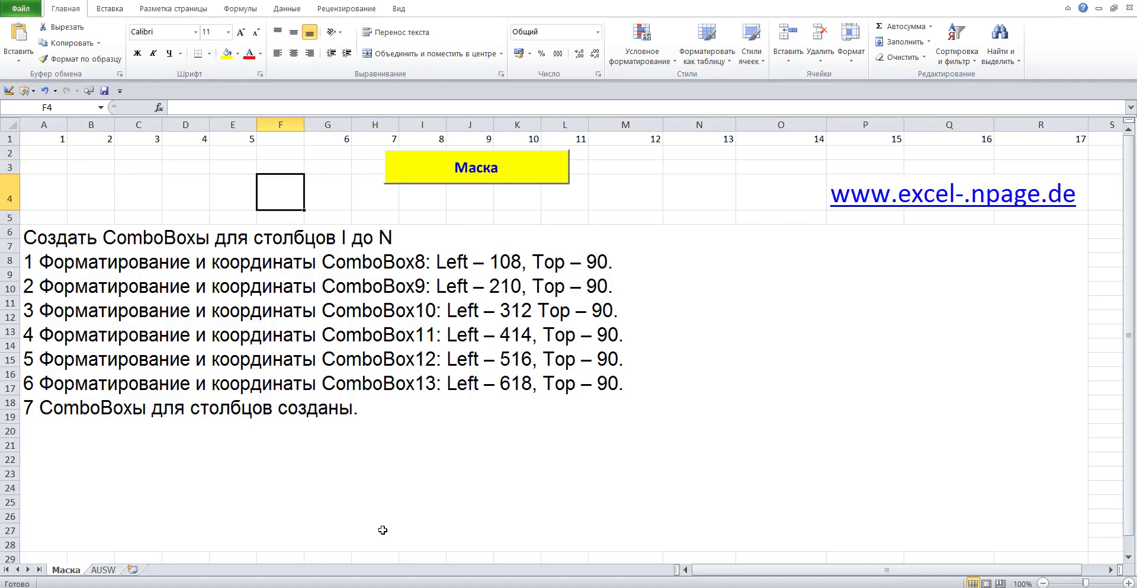
pyautogui.doubleClick(355, 349)
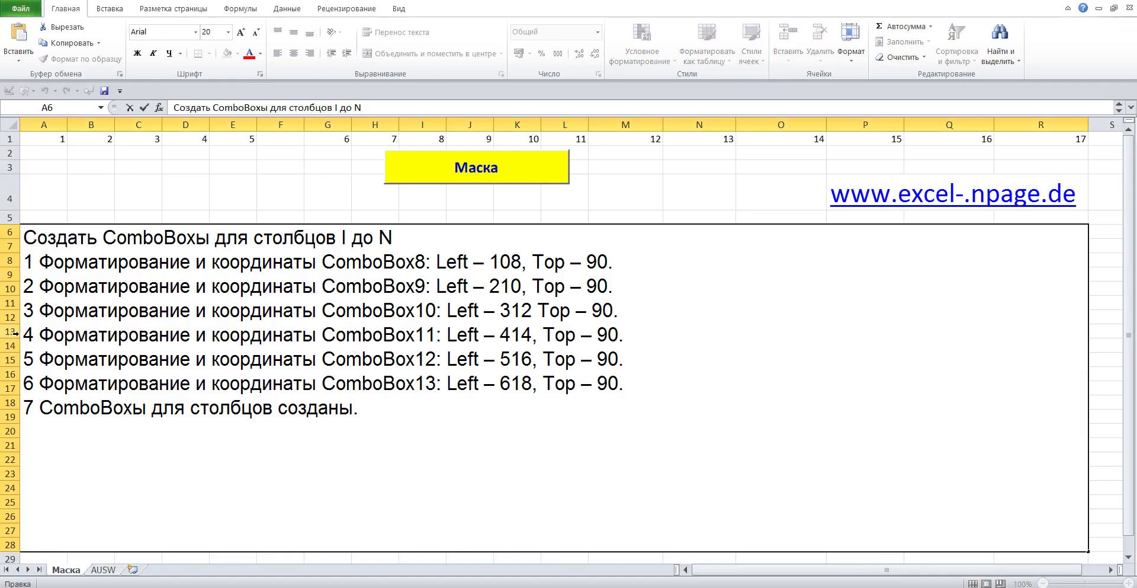
pyautogui.moveTo(27, 334); pyautogui.dragTo(685, 339)
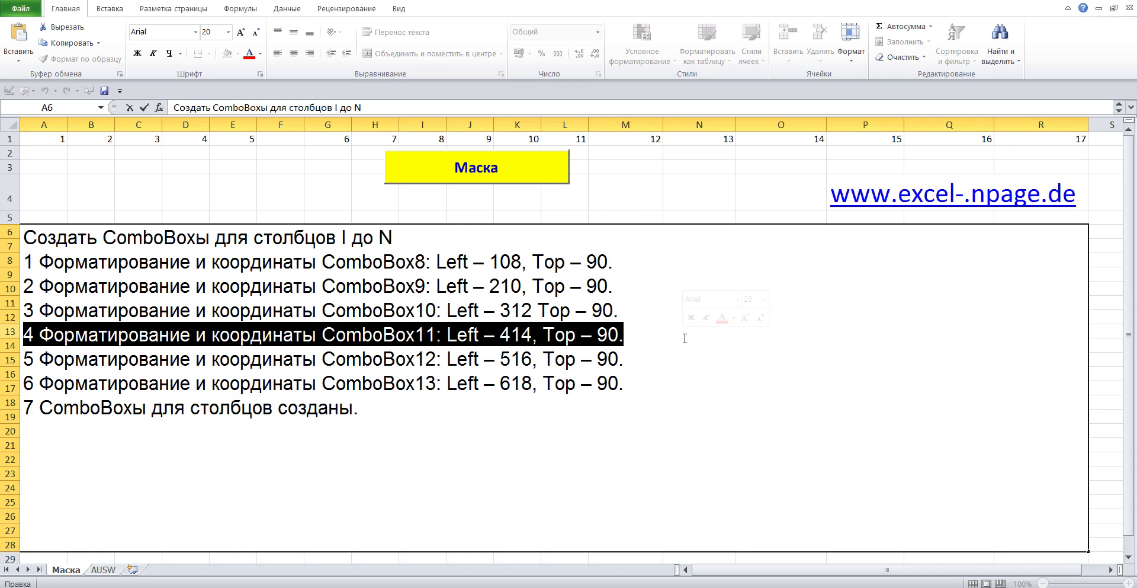
pyautogui.click(318, 202)
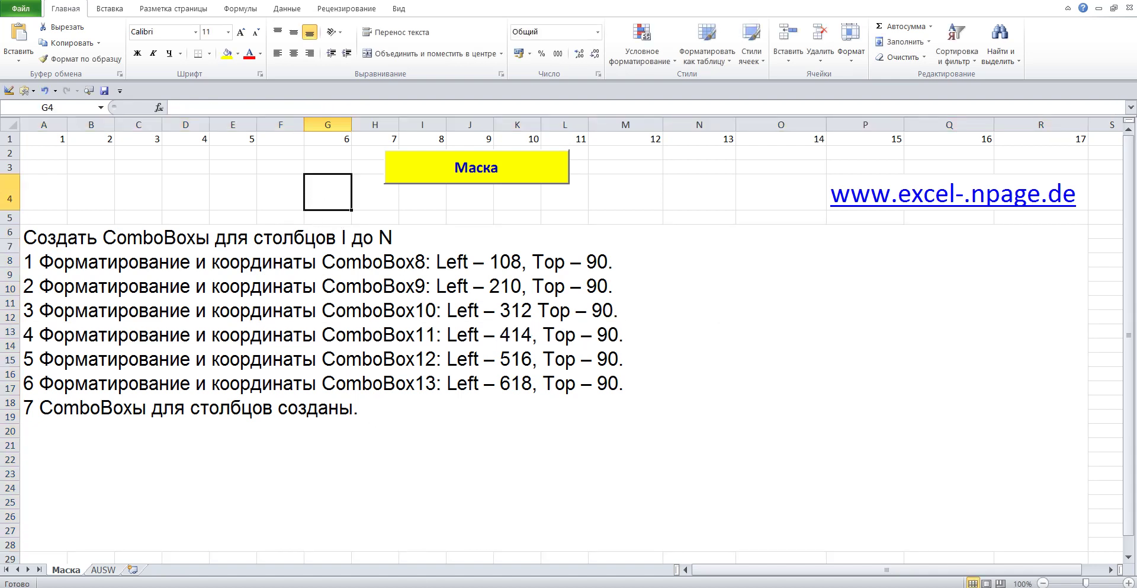
pyautogui.click(499, 548)
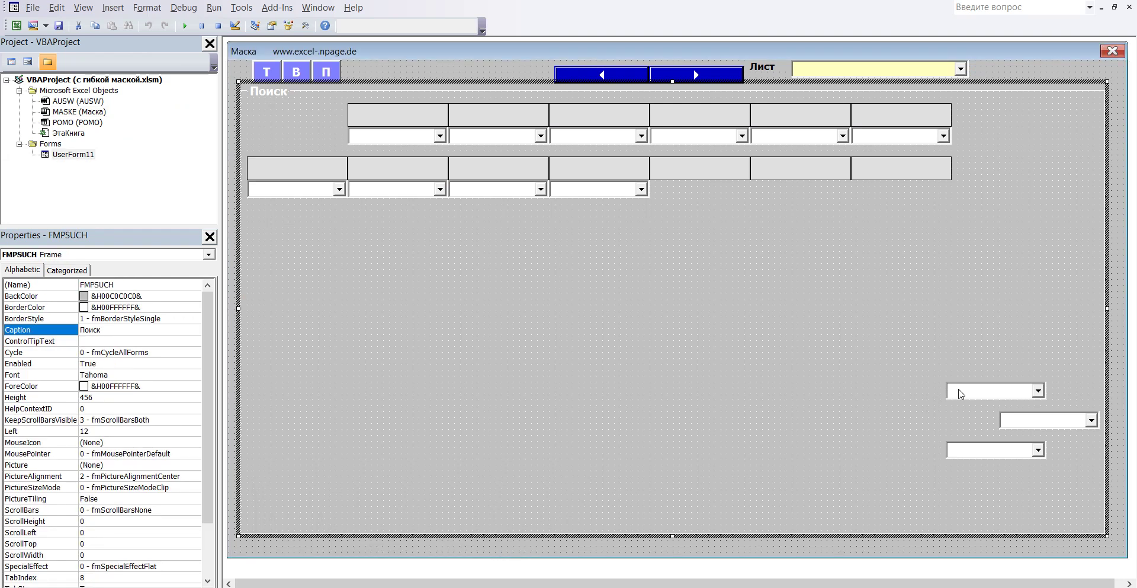
# Change ComboBox11's Left from 714 to 414 and Top from 294 to 90
pyautogui.click(963, 393)
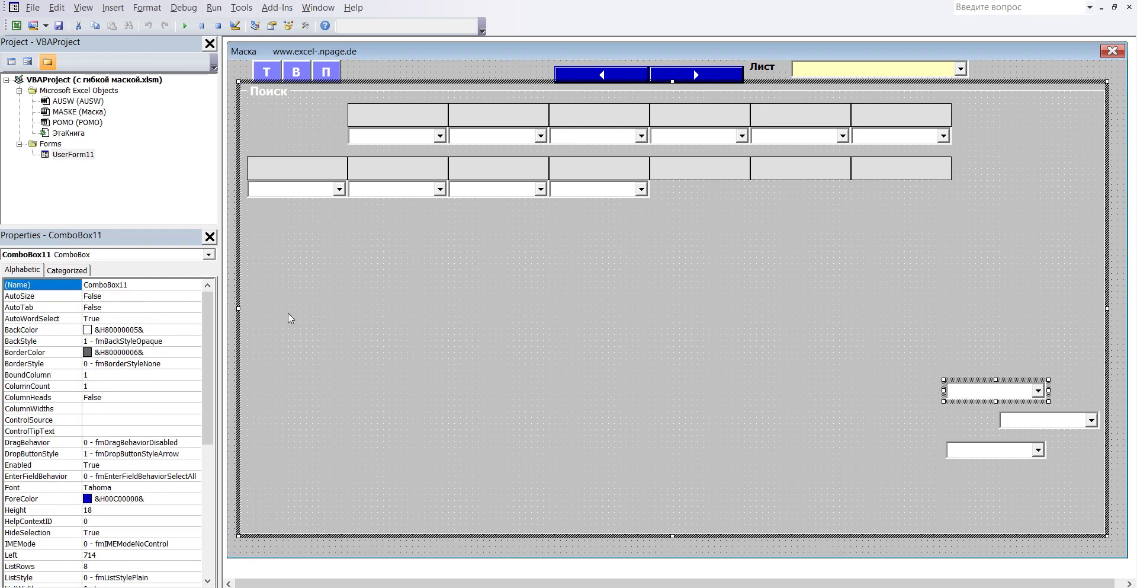
pyautogui.click(136, 285)
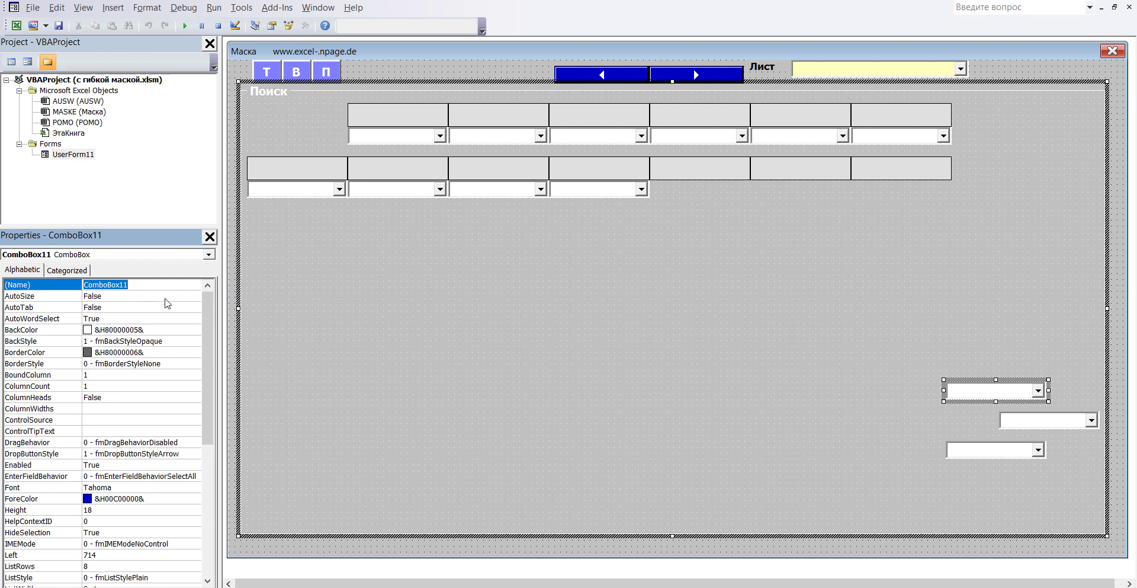
pyautogui.moveTo(208, 311); pyautogui.dragTo(207, 462)
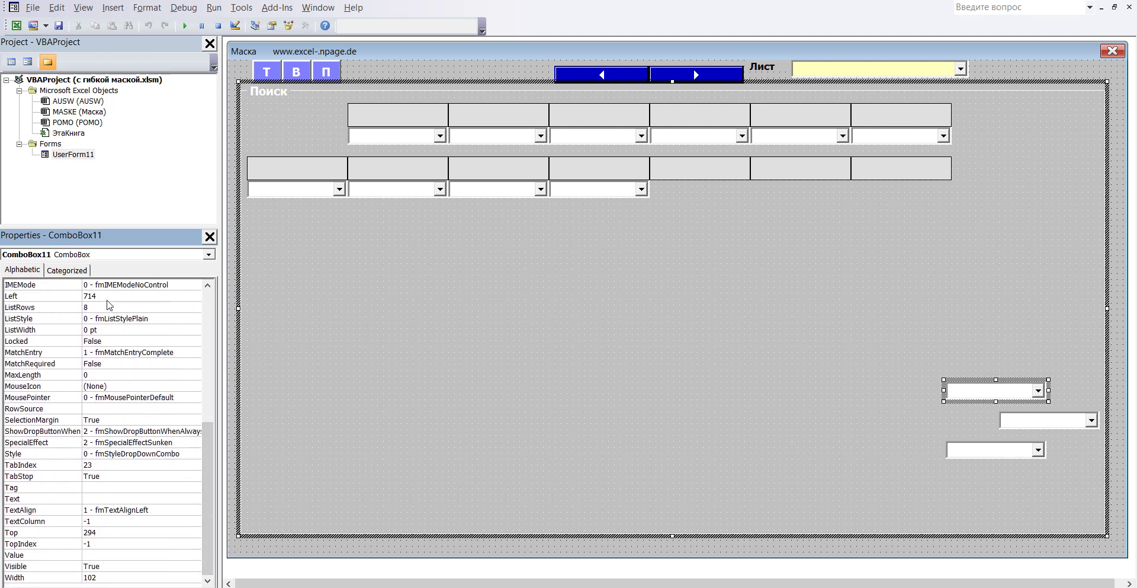
pyautogui.click(105, 296)
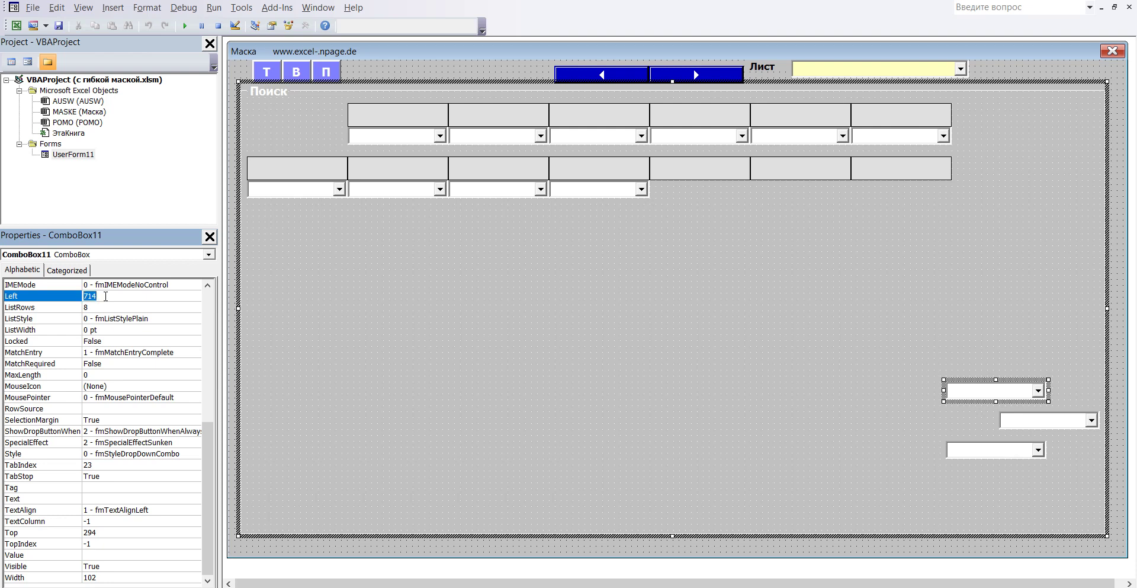
pyautogui.write('4')
pyautogui.click(101, 532)
pyautogui.doubleClick(100, 532)
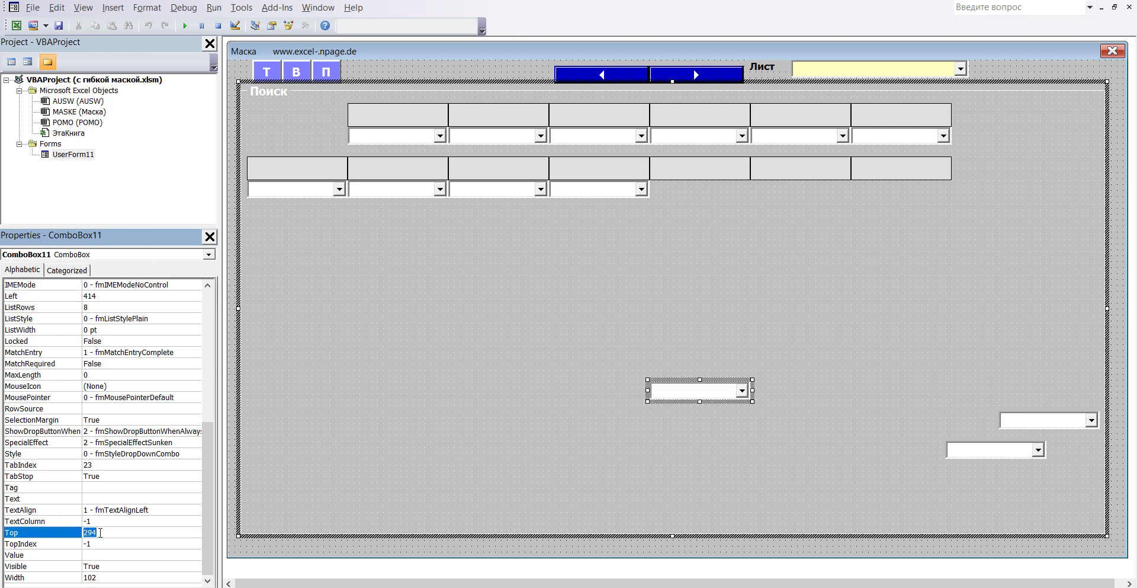
pyautogui.write('90')
pyautogui.press('Return')
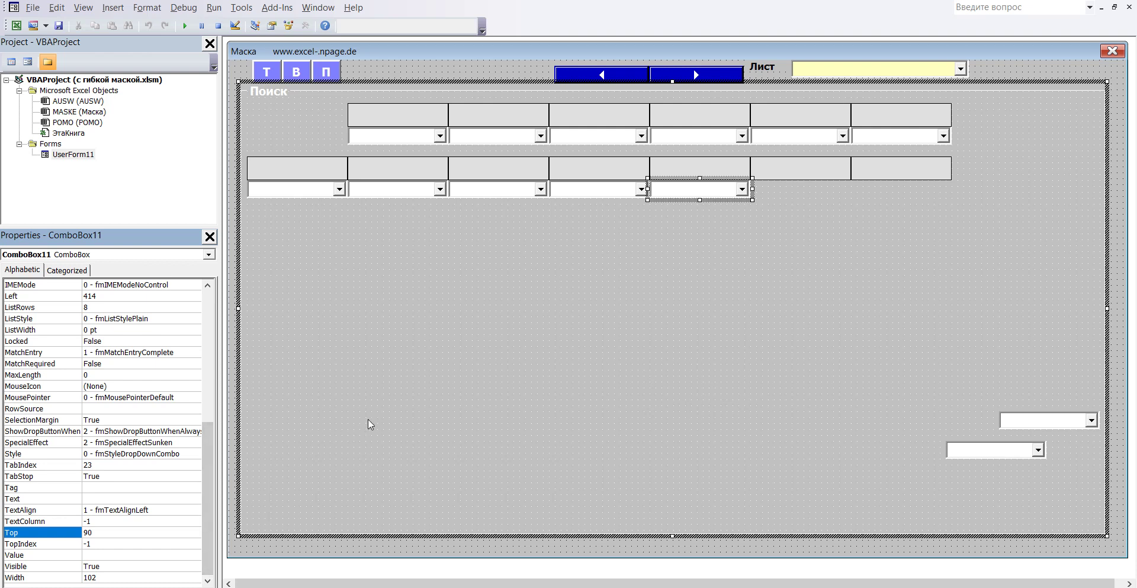
pyautogui.click(368, 418)
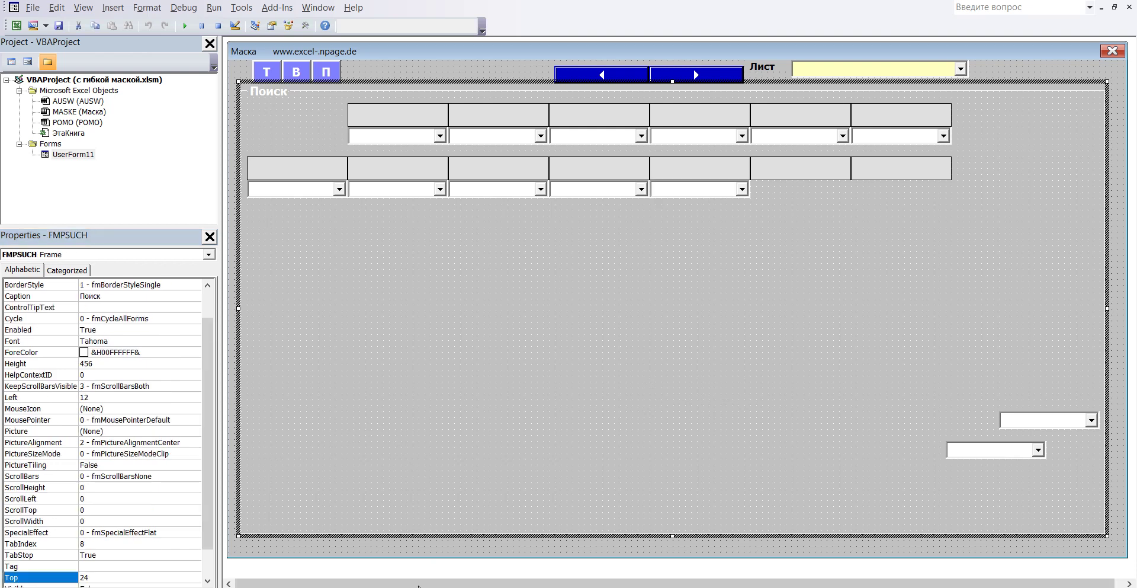
pyautogui.click(367, 551)
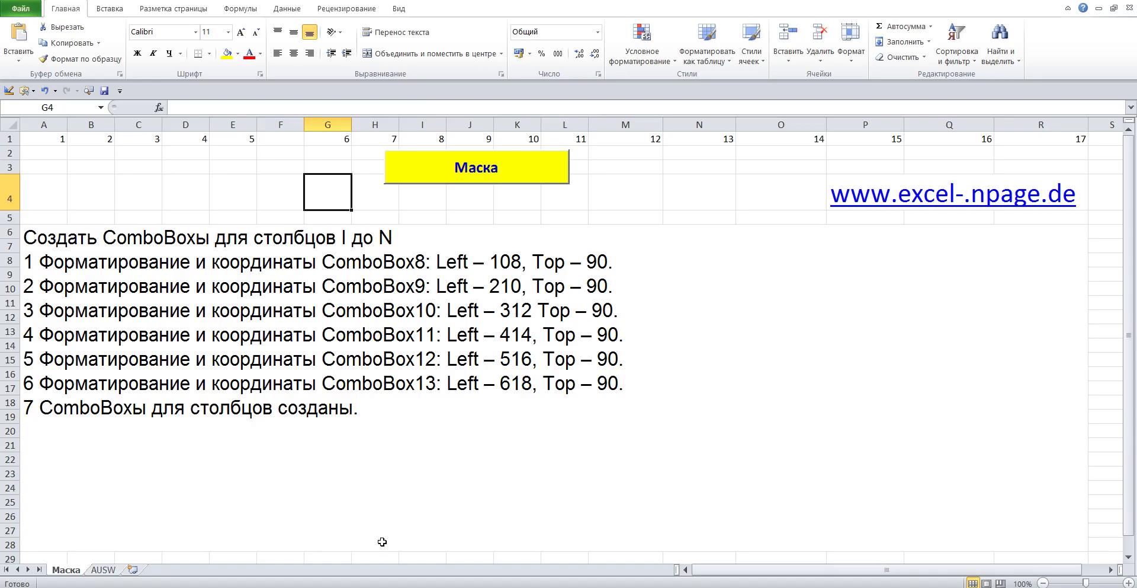
pyautogui.doubleClick(351, 364)
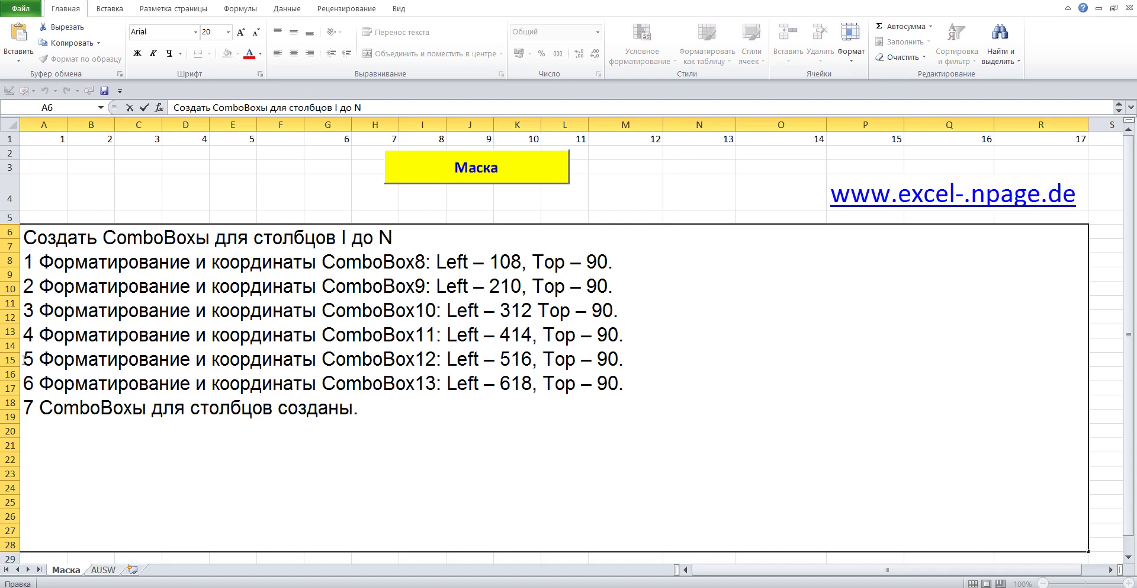
pyautogui.moveTo(23, 359); pyautogui.dragTo(722, 365)
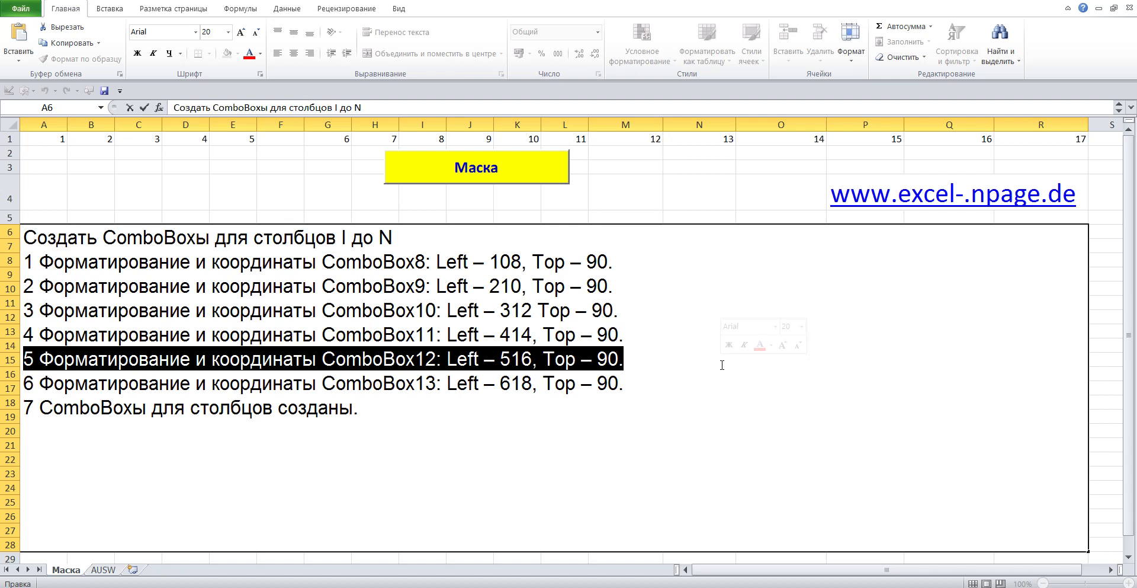
pyautogui.click(297, 195)
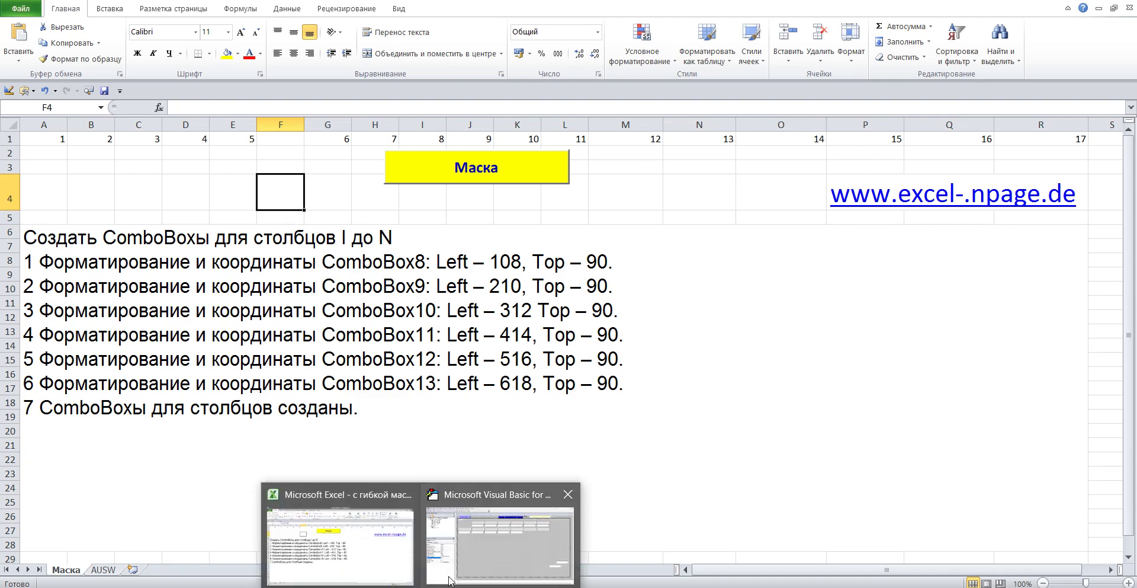
# Change ComboBox12's Left from 768 to 516 and Top to 90
pyautogui.click(497, 535)
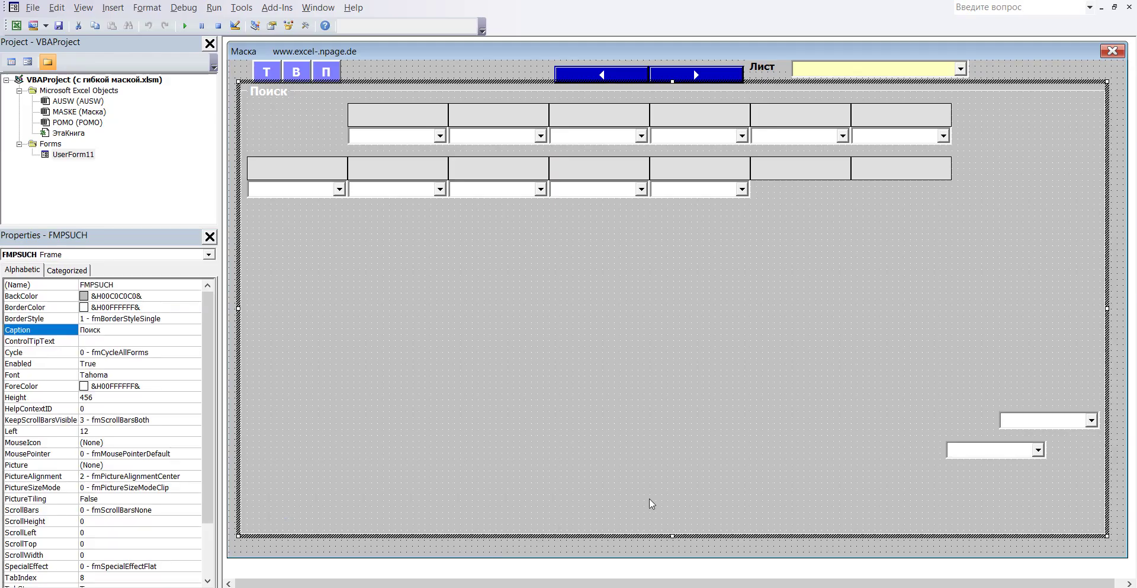
pyautogui.click(1033, 424)
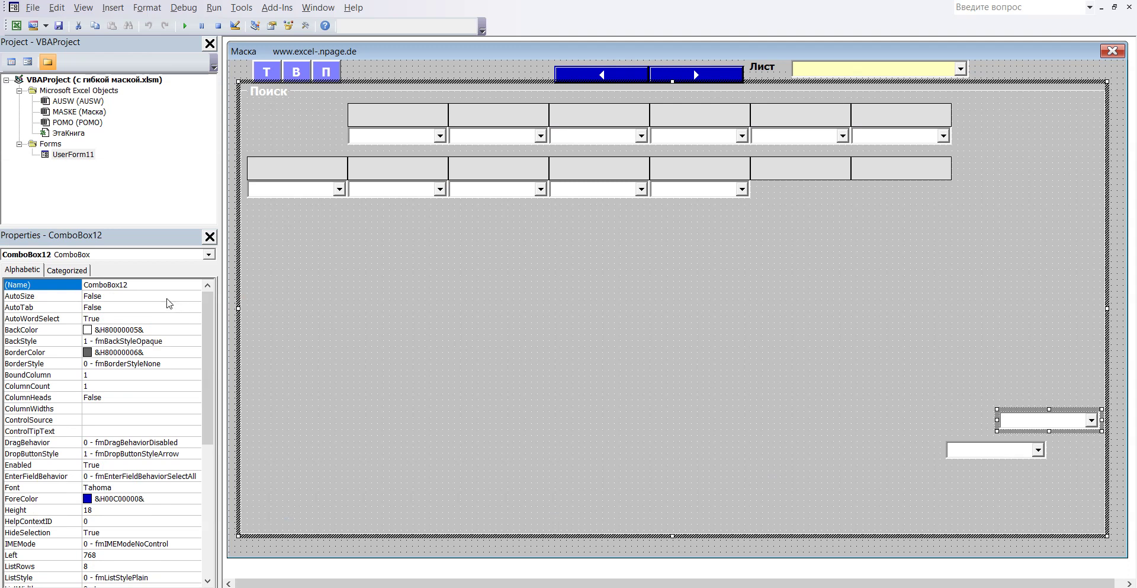
pyautogui.doubleClick(136, 285)
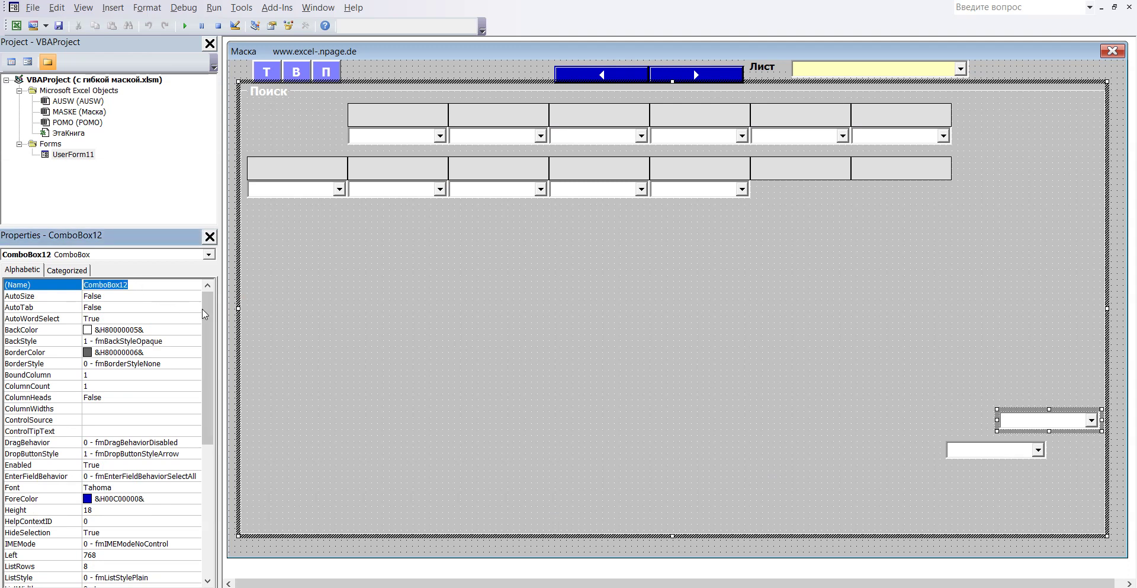
pyautogui.moveTo(207, 309); pyautogui.dragTo(214, 461)
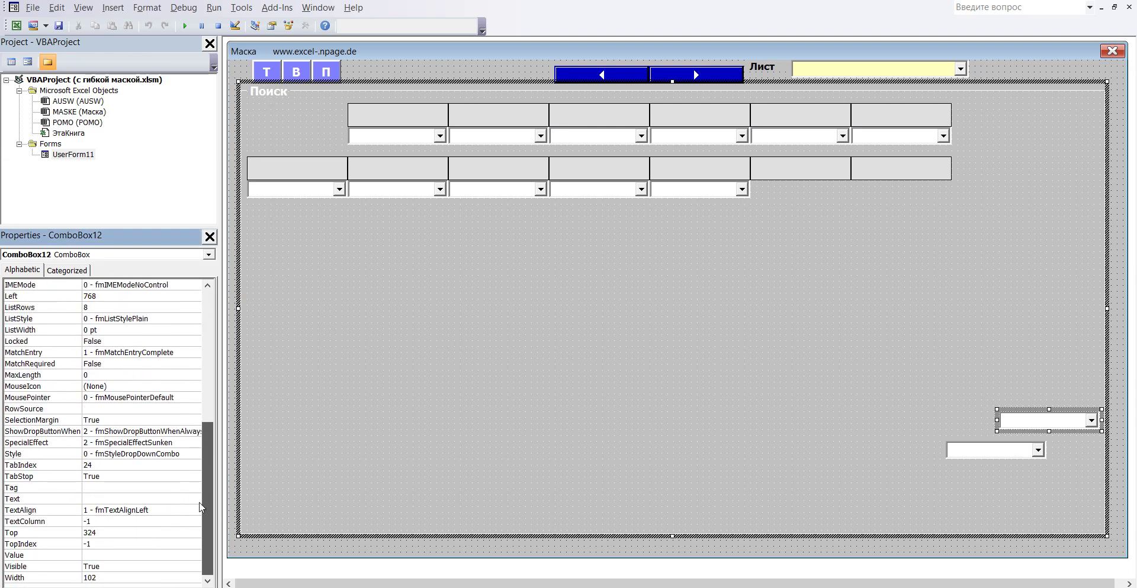
pyautogui.click(105, 300)
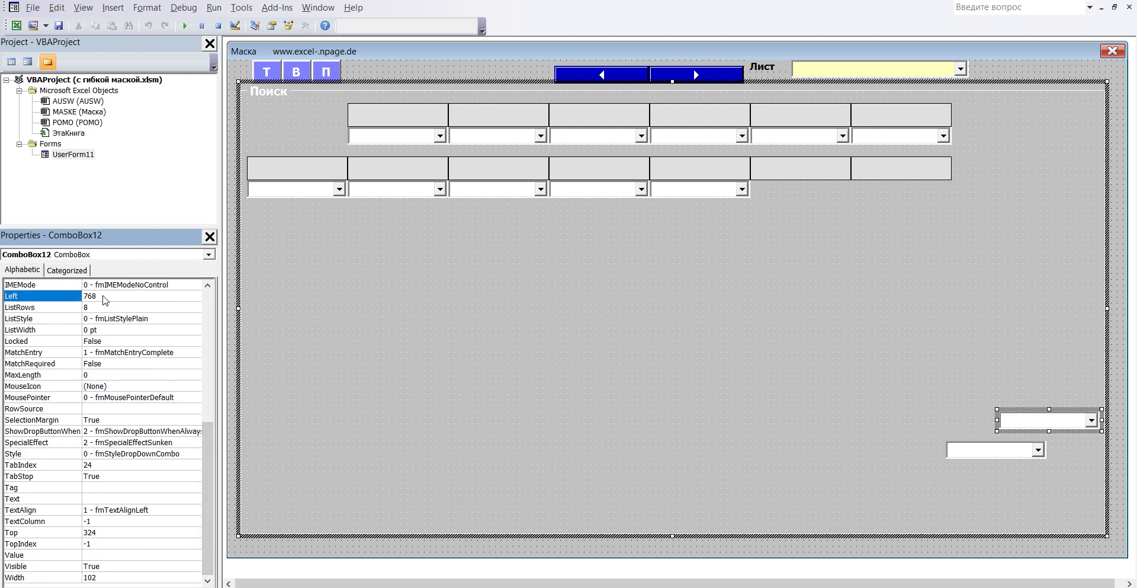
pyautogui.doubleClick(104, 296)
pyautogui.write('516')
pyautogui.click(99, 532)
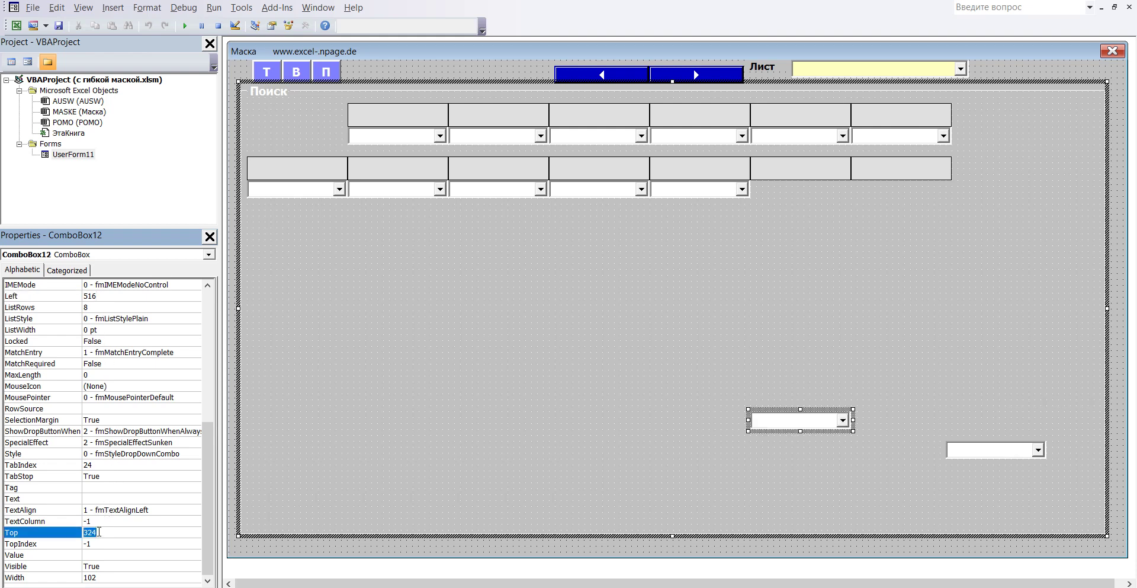
pyautogui.write('90')
pyautogui.press('Return')
pyautogui.click(410, 402)
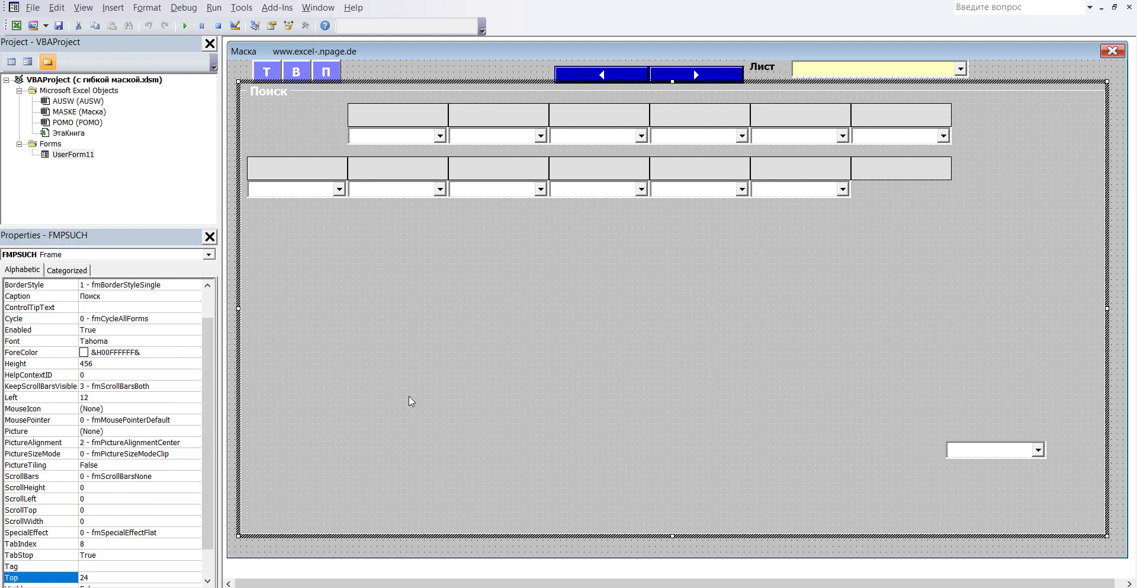
pyautogui.moveTo(418, 581)
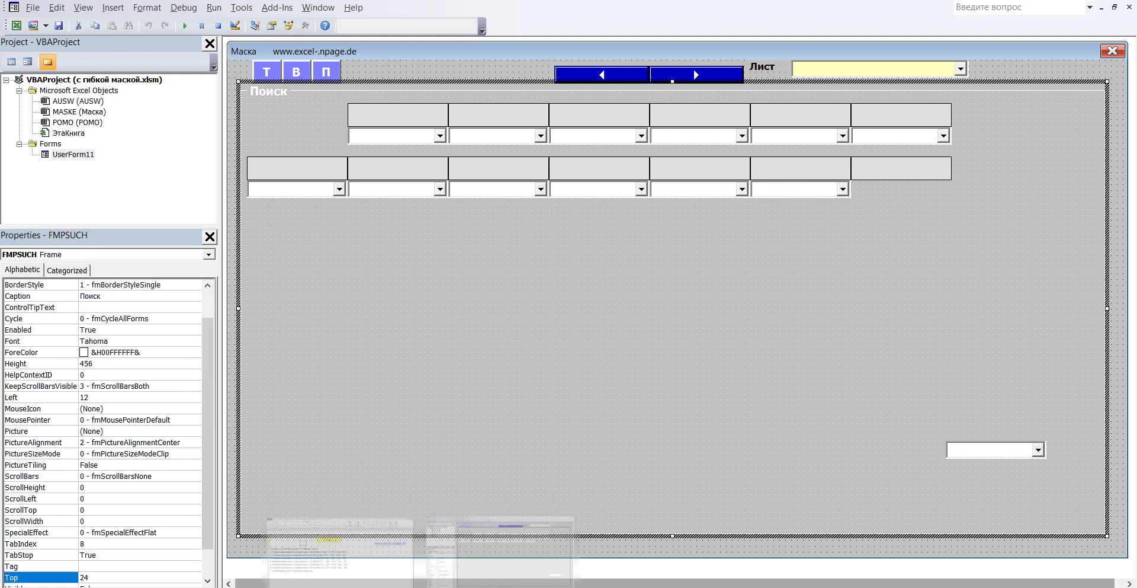
pyautogui.click(340, 548)
pyautogui.click(335, 395)
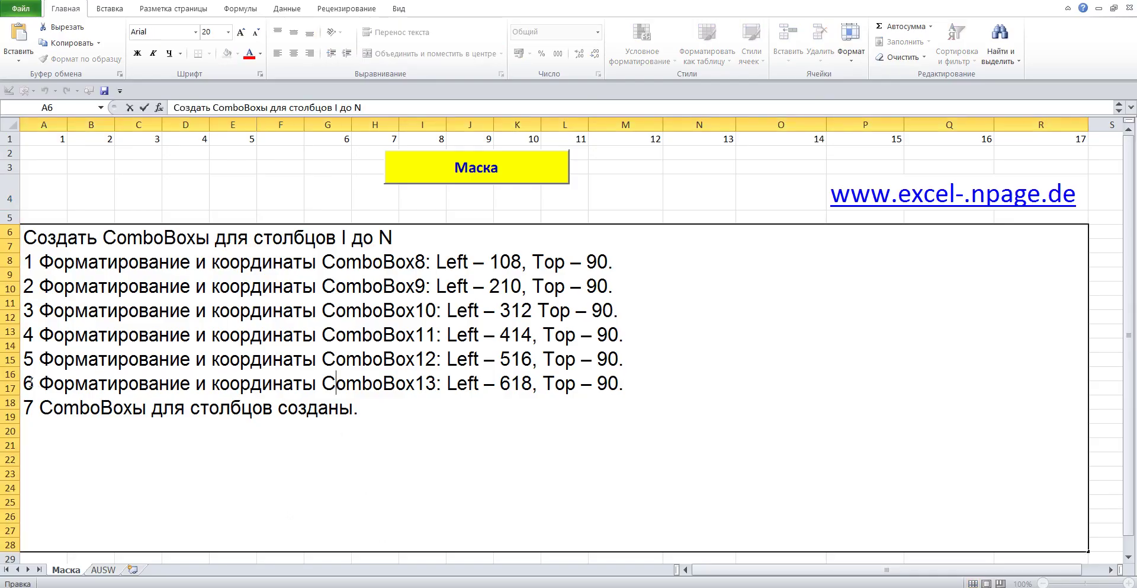
pyautogui.moveTo(34, 383); pyautogui.dragTo(681, 381)
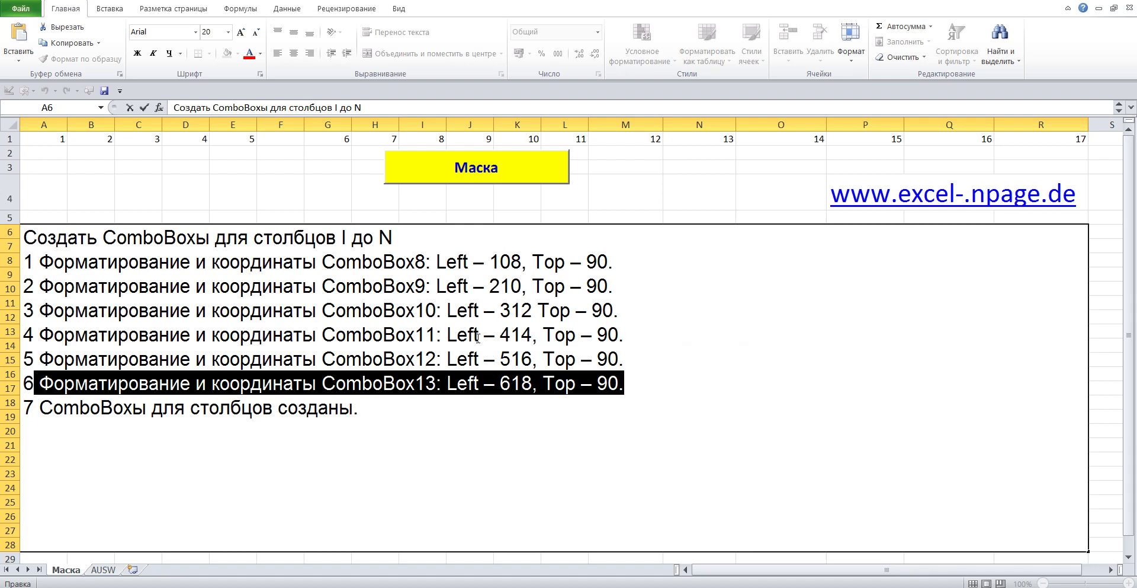
pyautogui.click(237, 196)
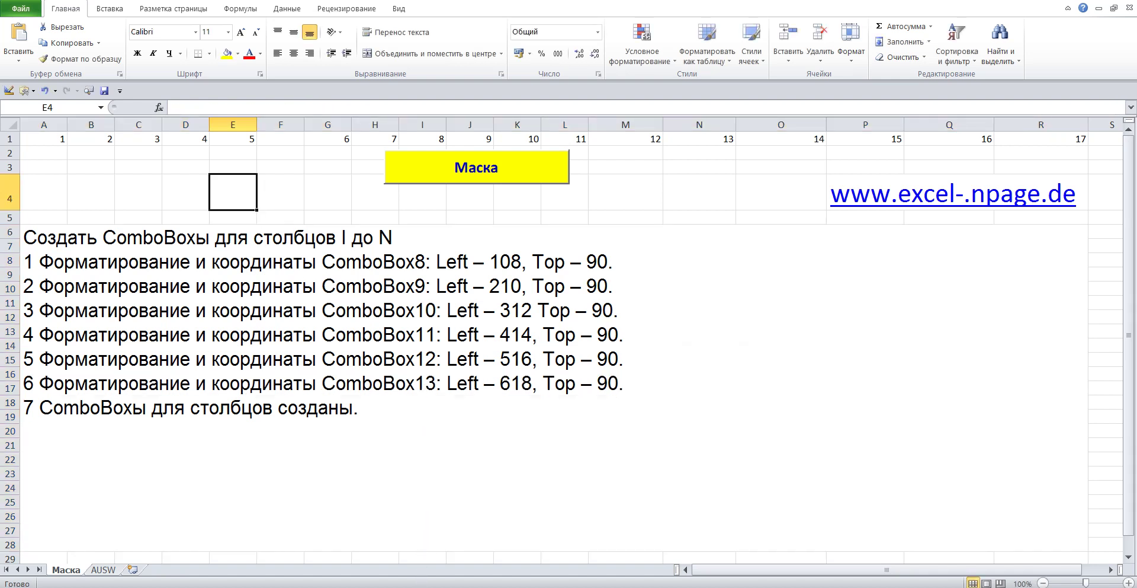
pyautogui.click(496, 549)
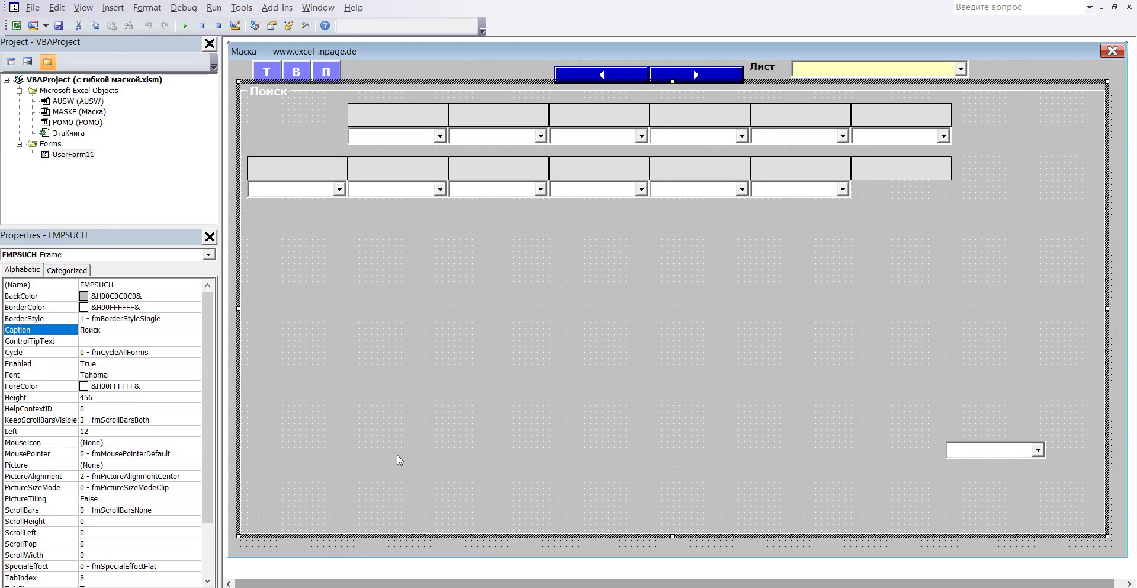
# Change ComboBox13's Left from 714 to 618 and Top from 354 to 90
pyautogui.click(978, 450)
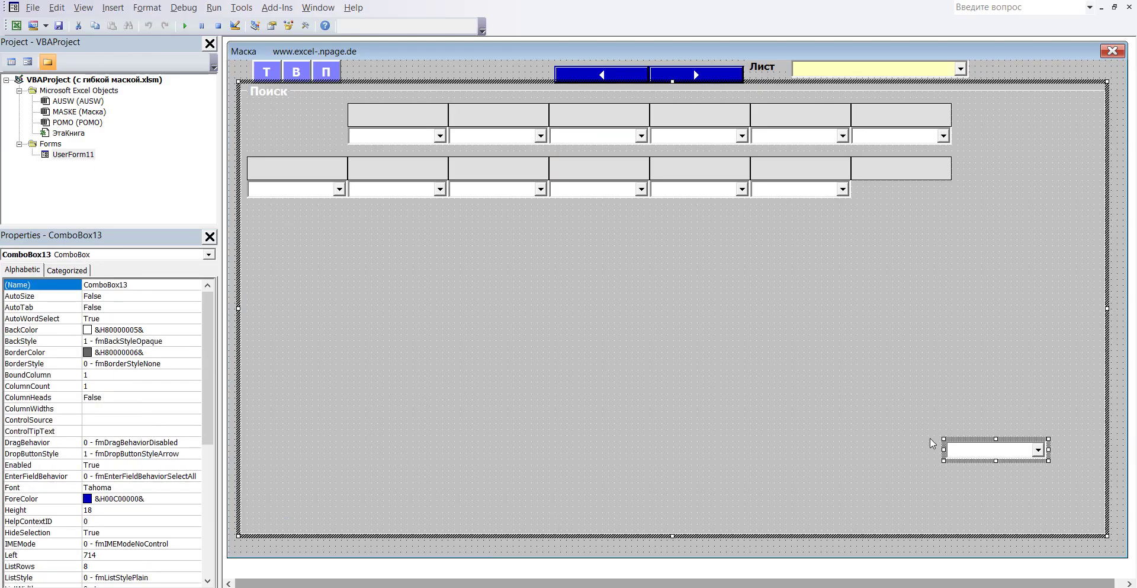
pyautogui.doubleClick(141, 284)
pyautogui.moveTo(207, 303); pyautogui.dragTo(207, 319)
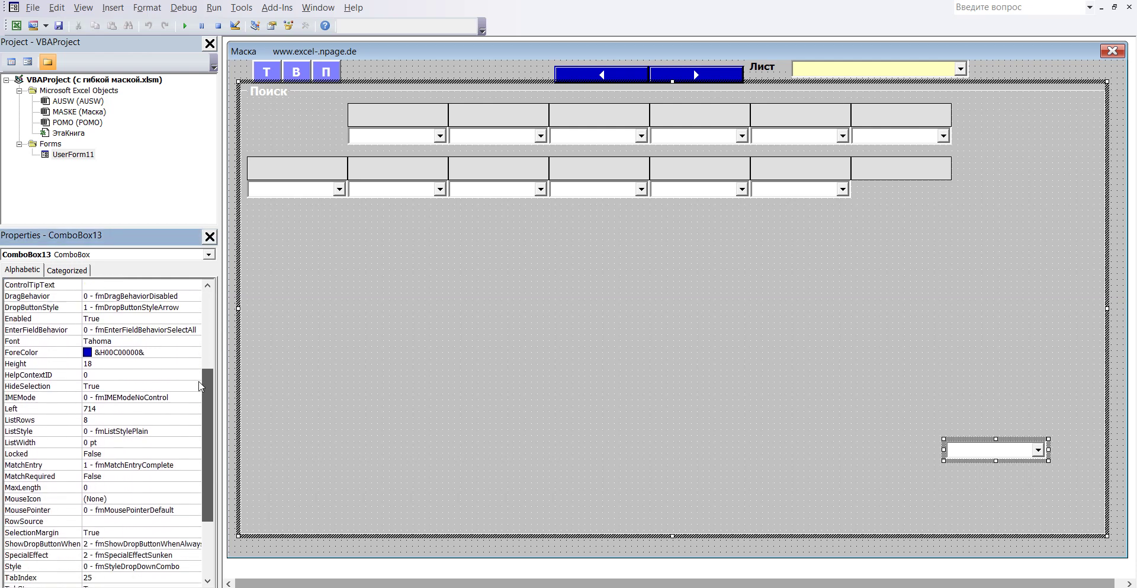
pyautogui.moveTo(206, 323); pyautogui.dragTo(207, 450)
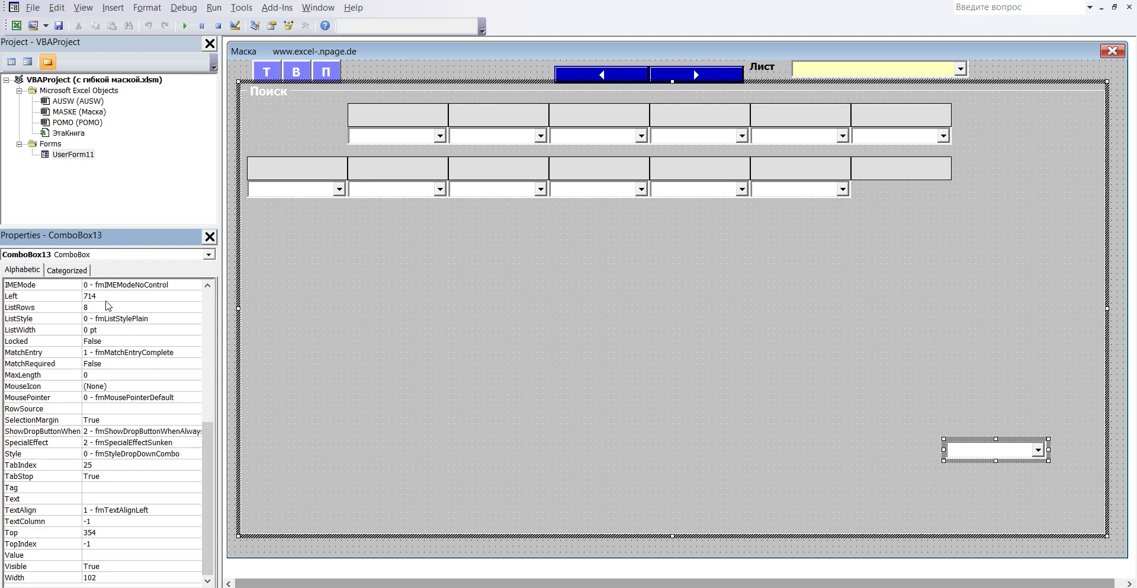
pyautogui.doubleClick(105, 296)
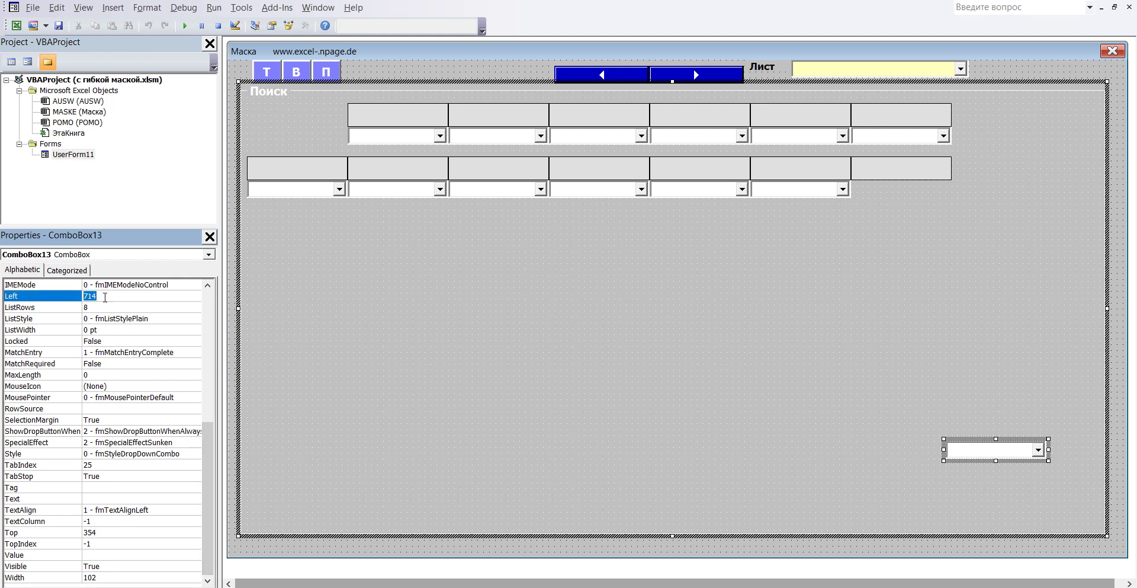
pyautogui.write('618')
pyautogui.click(99, 532)
pyautogui.doubleClick(99, 532)
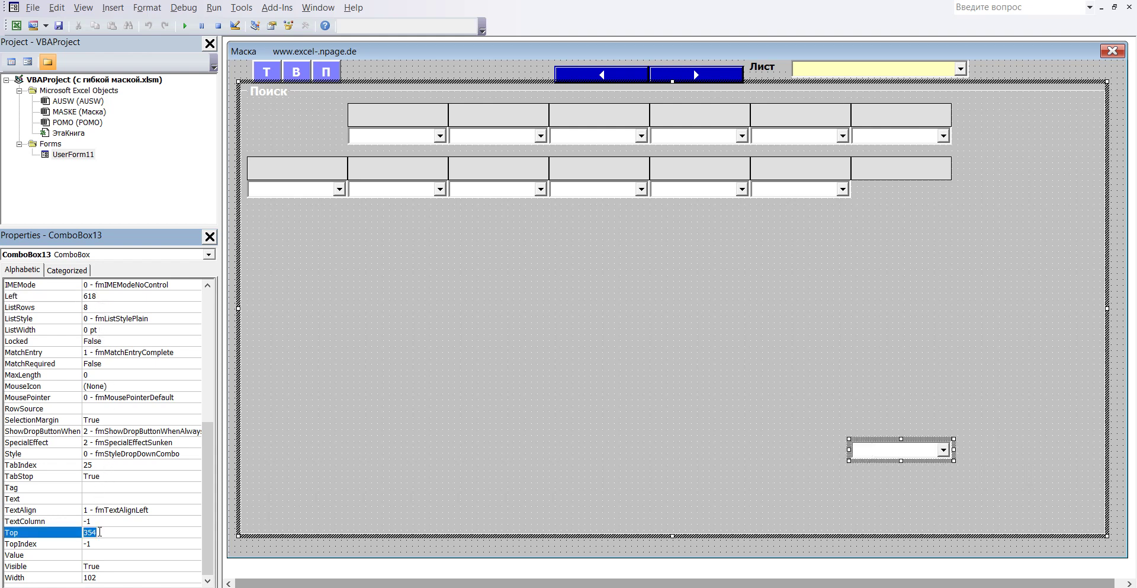
pyautogui.write('90')
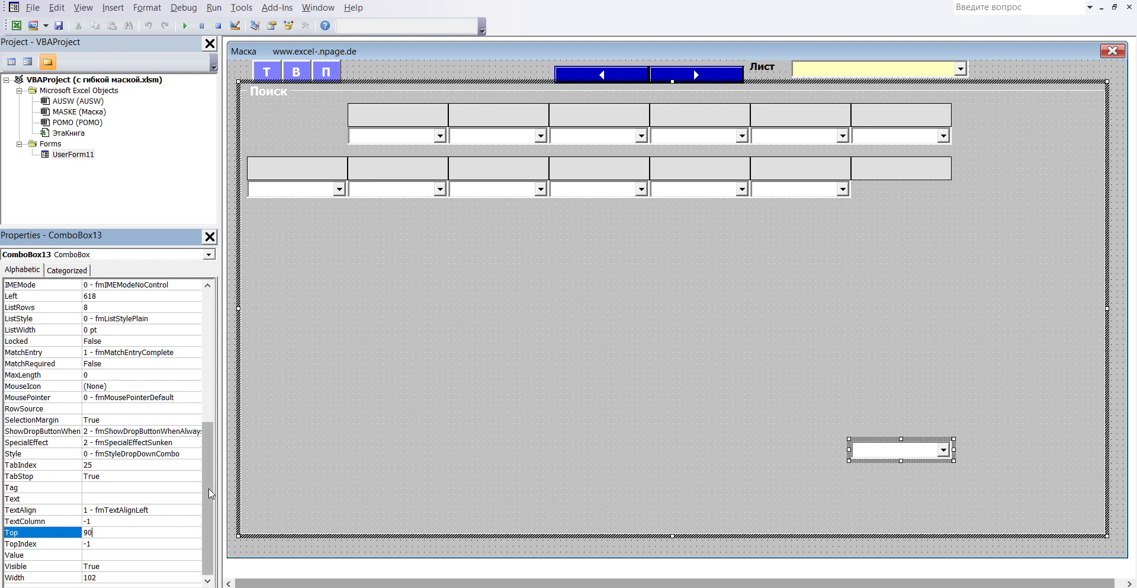
pyautogui.press('Return')
pyautogui.click(435, 416)
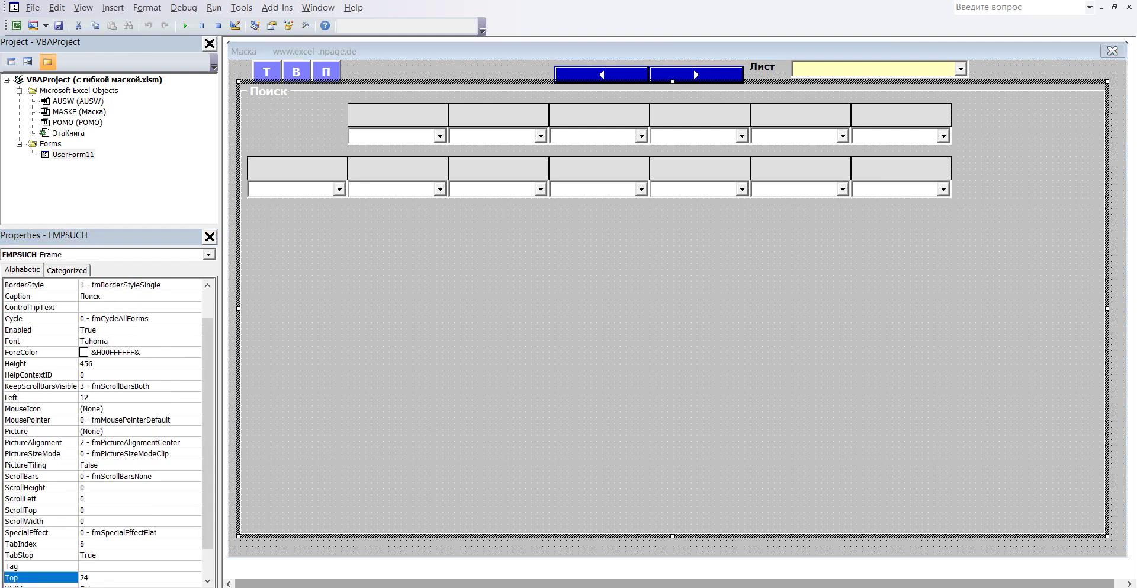
pyautogui.click(338, 514)
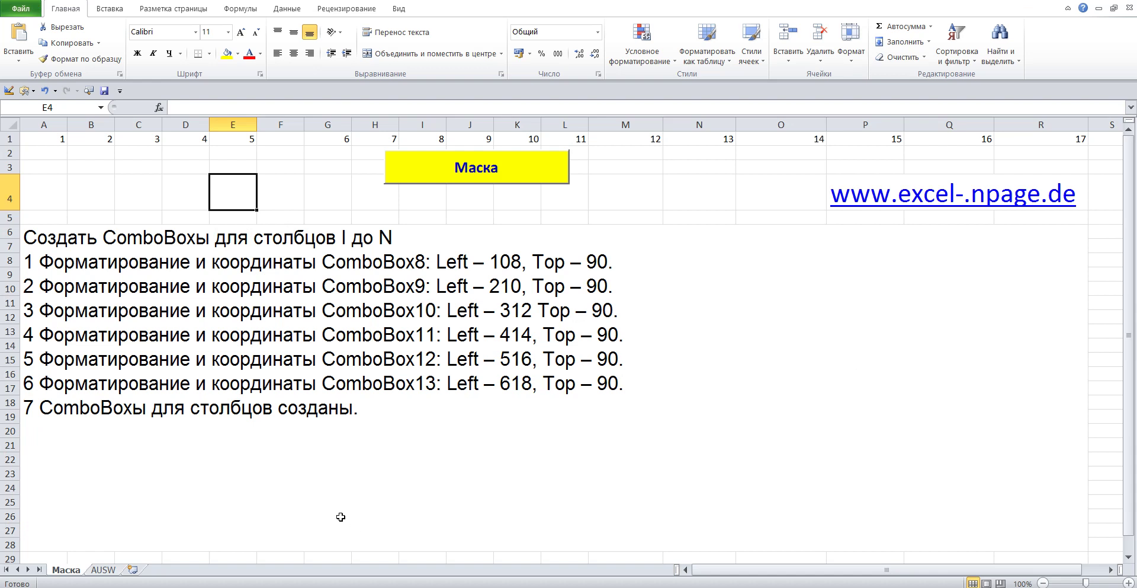
pyautogui.doubleClick(279, 411)
pyautogui.moveTo(379, 408); pyautogui.dragTo(9, 406)
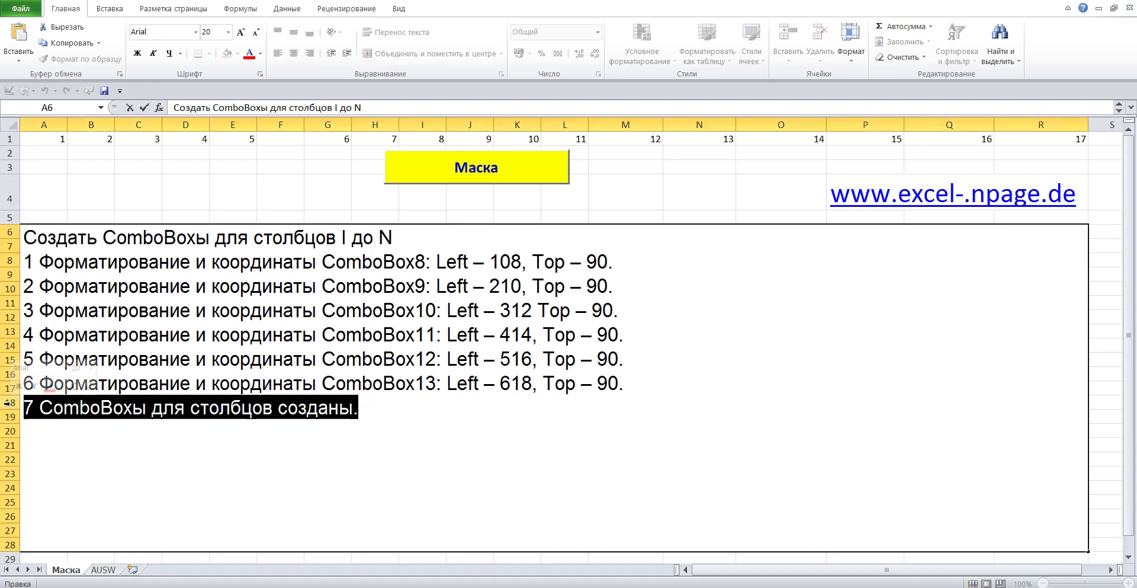
pyautogui.click(328, 189)
# Run the Маска form, close it, then relaunch it from the Маска button
pyautogui.click(398, 177)
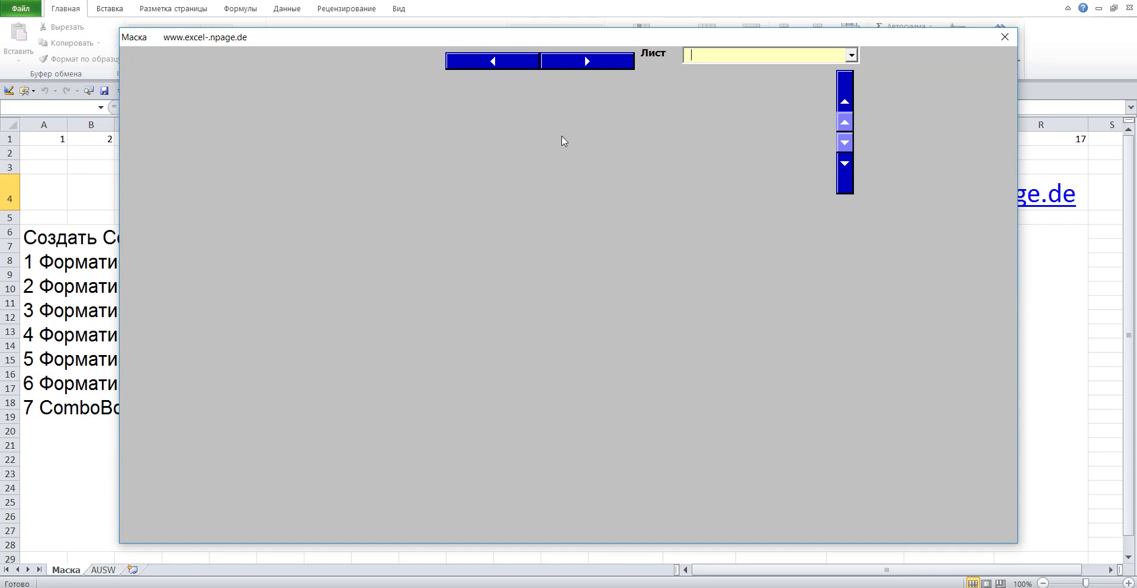
pyautogui.click(1005, 36)
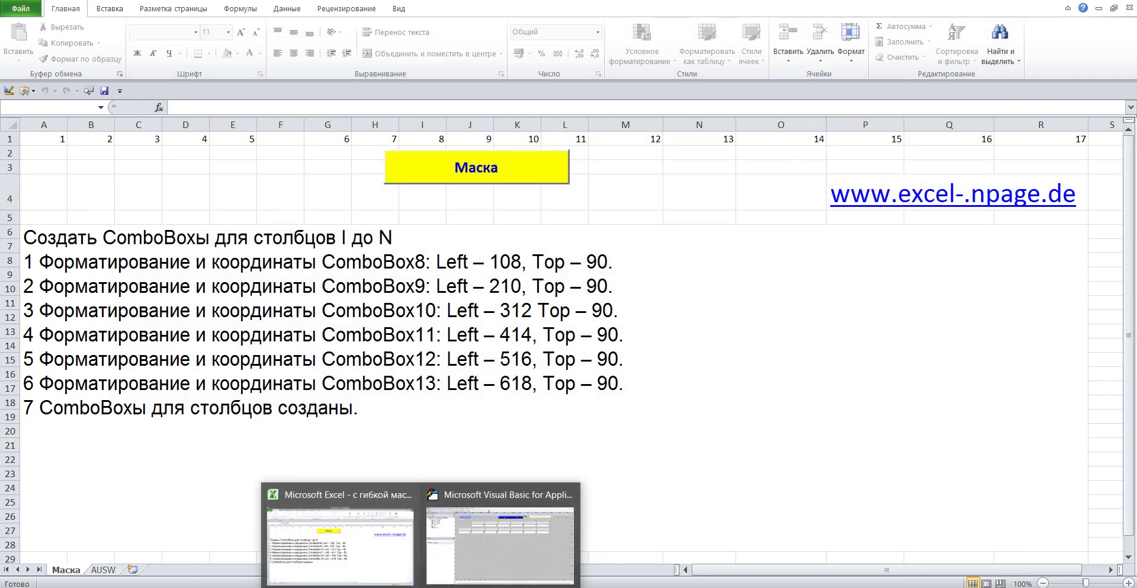
pyautogui.click(519, 540)
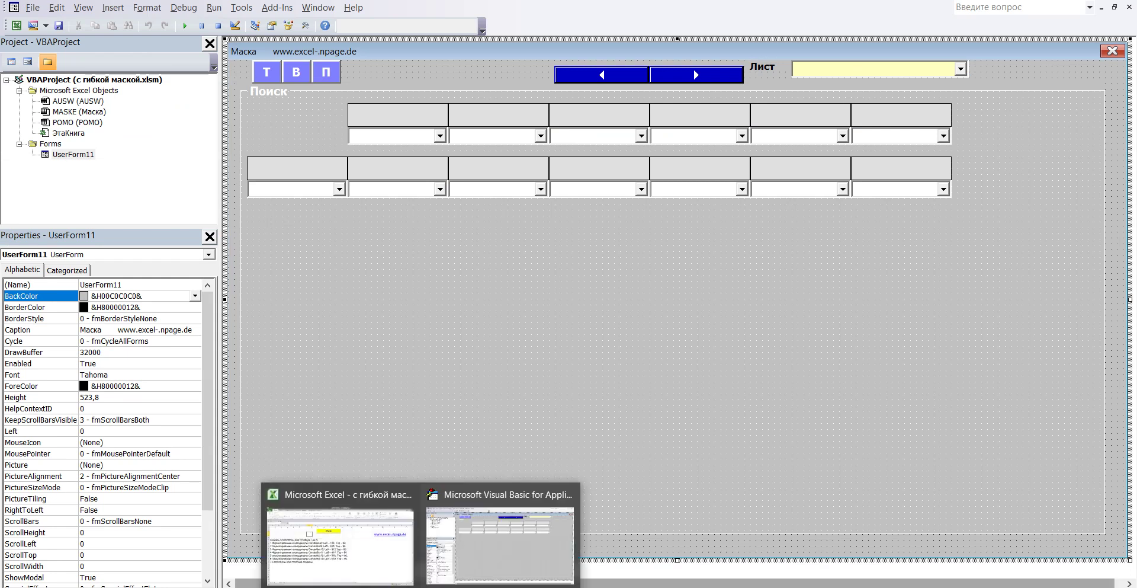
pyautogui.click(372, 548)
pyautogui.click(496, 170)
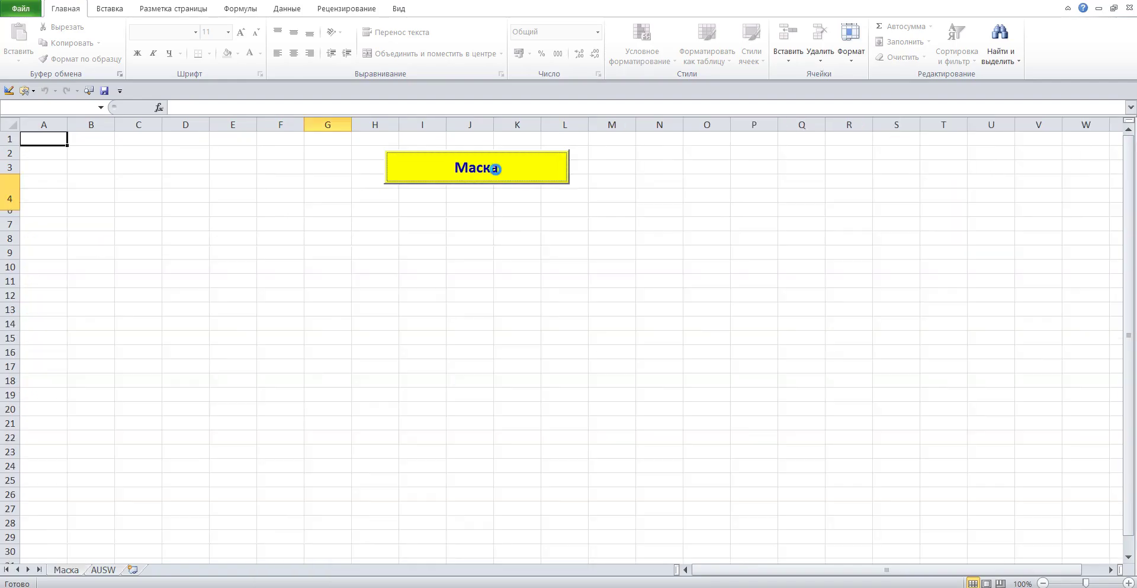